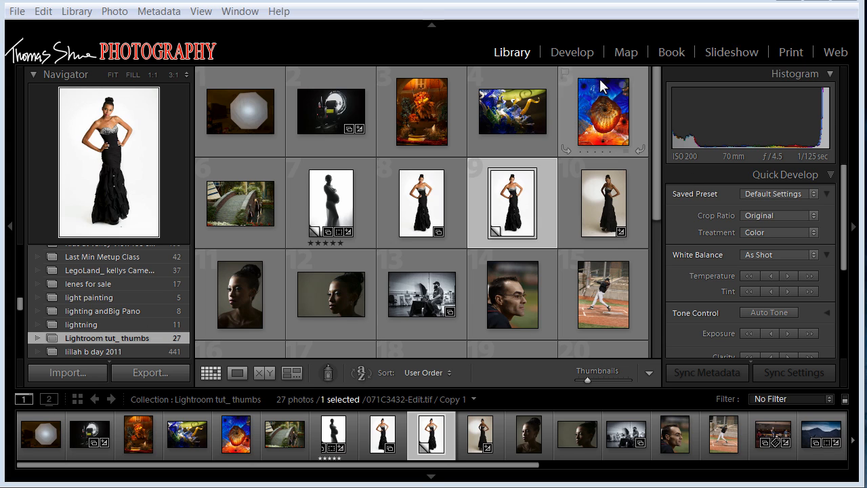
Switch the selected white-background dress photo between the Library grid and Develop, finishing in Loupe view.
left_click(513, 53)
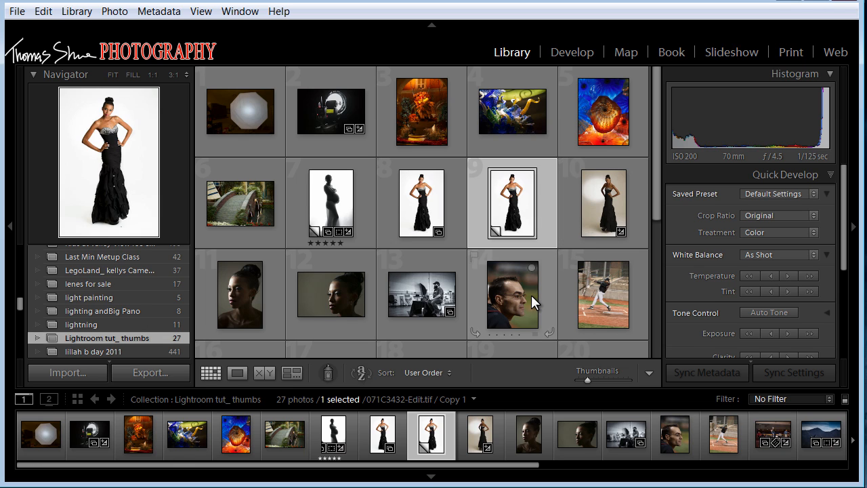
key("d")
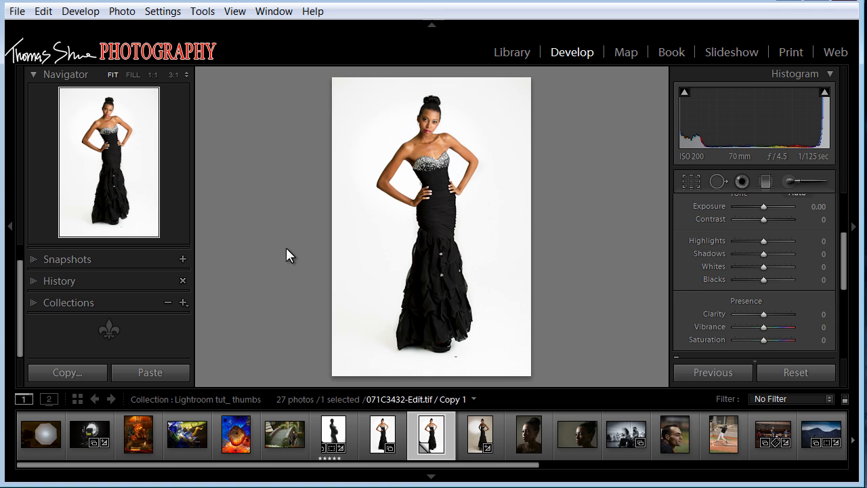
key("g")
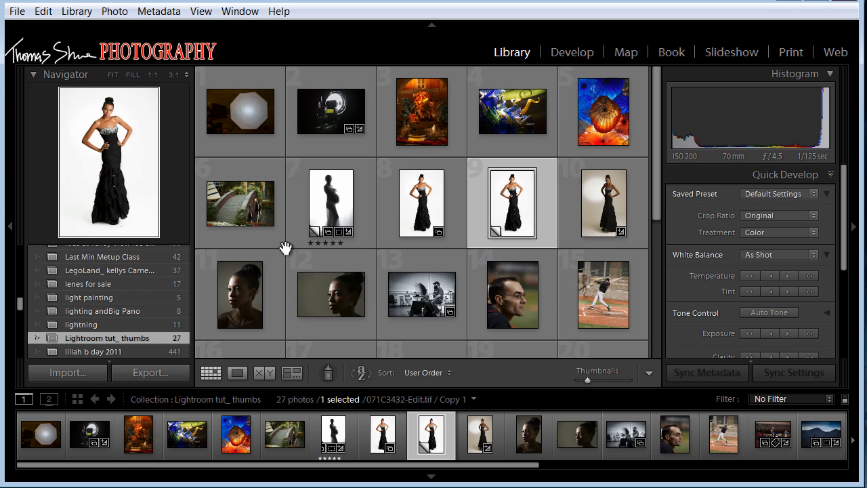
key("e")
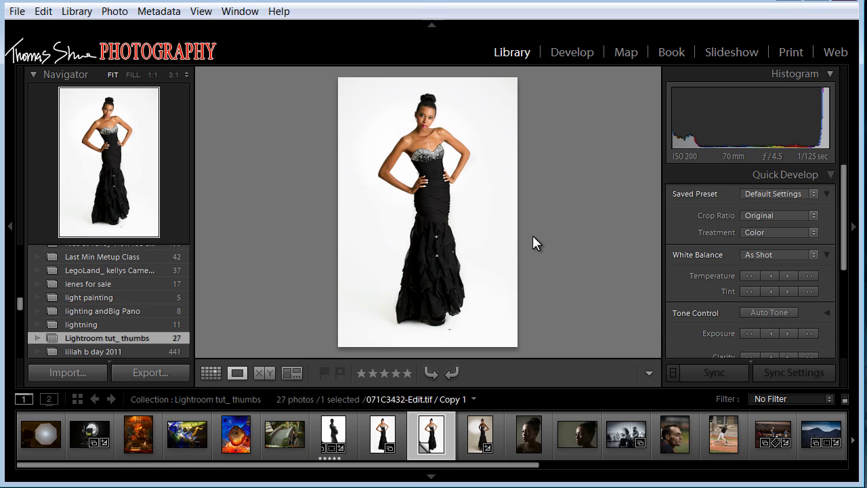
Hide and restore the side panels around the Loupe photo, and do the same for all surrounding panels.
key("Tab")
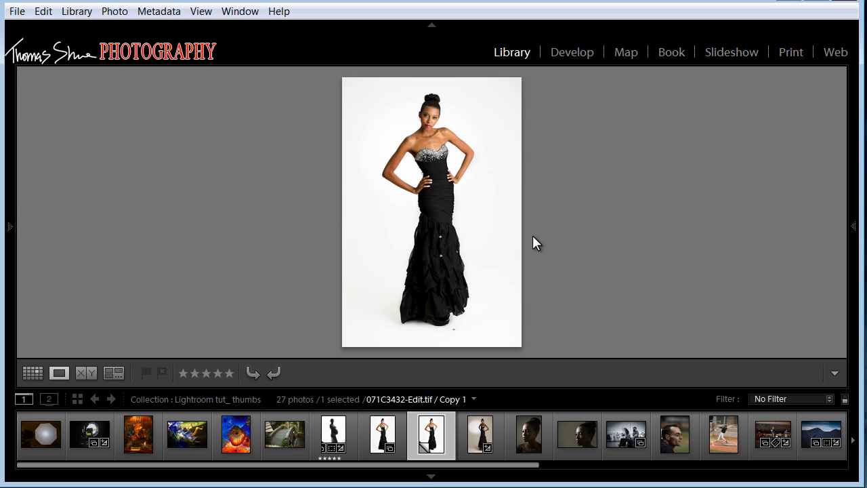
key("Tab")
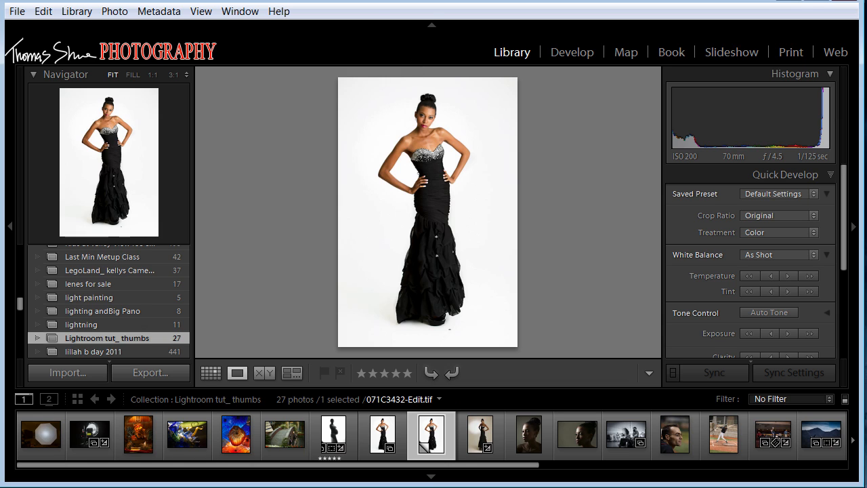
left_click(433, 25)
left_click(433, 25)
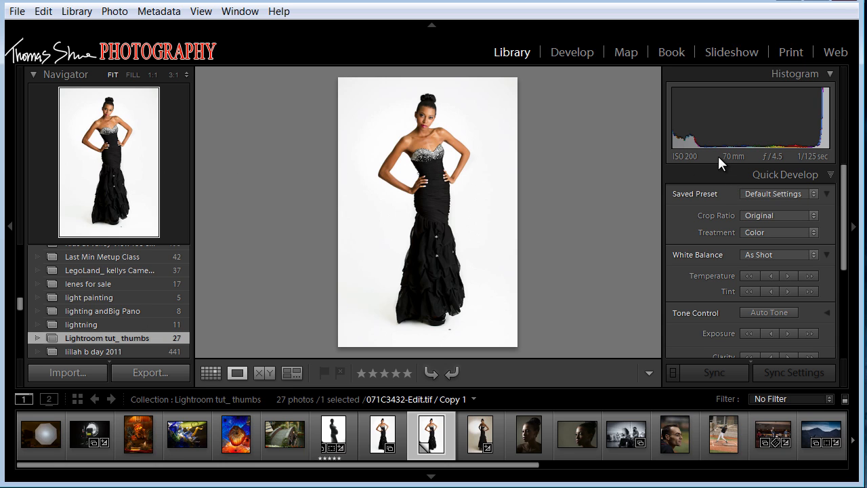
key("shift+Tab")
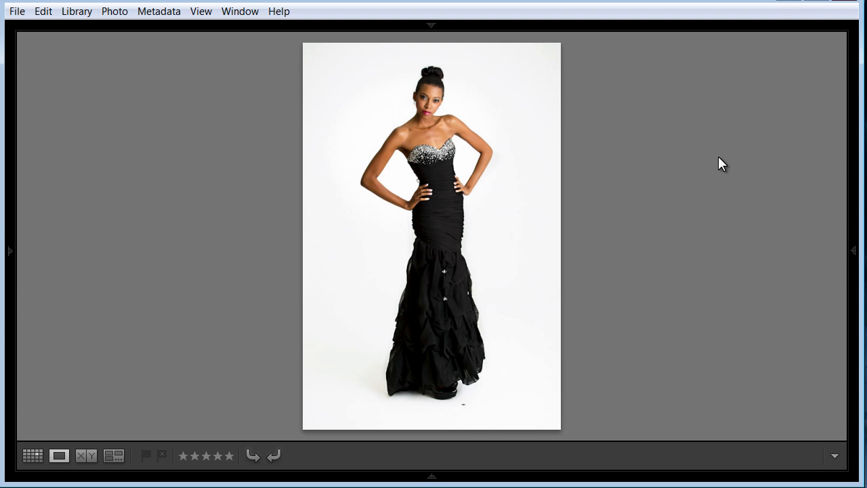
key("shift+Tab")
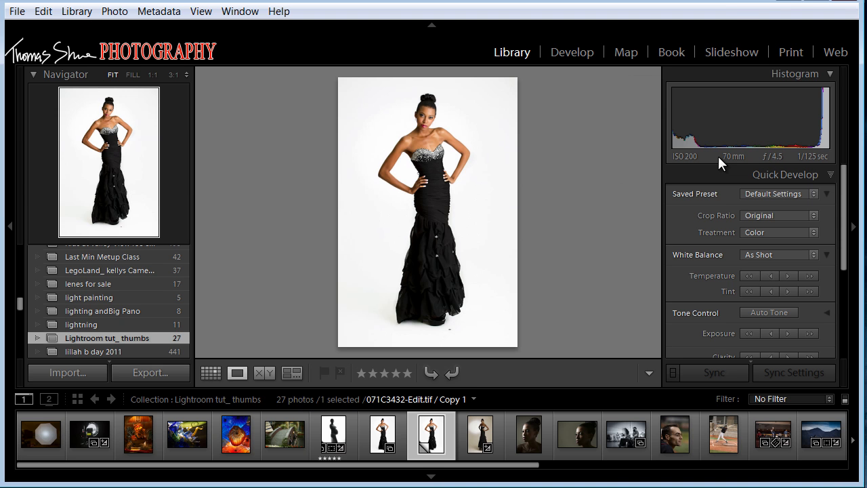
left_click(658, 232)
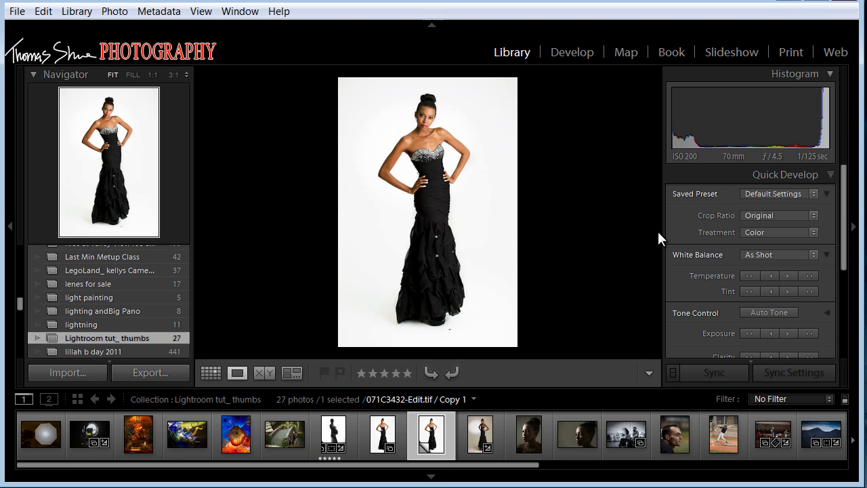
left_click(658, 231)
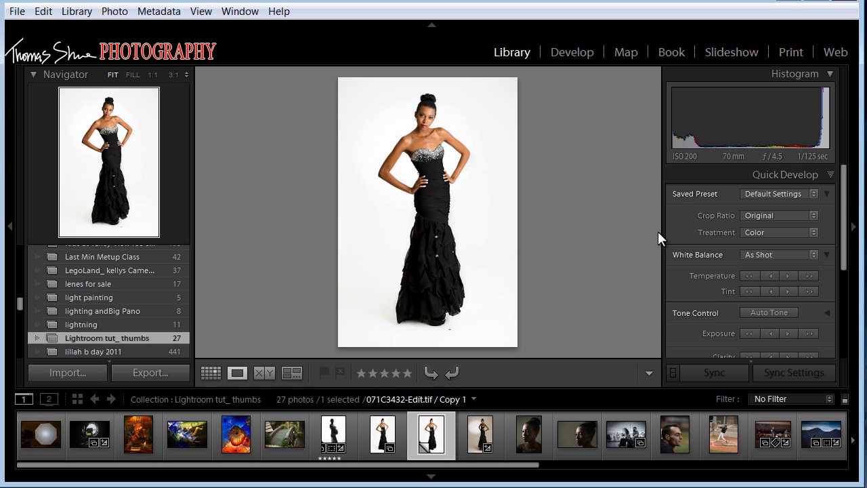
Cycle the selected dress photo through the thumbnail grid, Loupe view and Develop, finishing in Loupe view.
key("g")
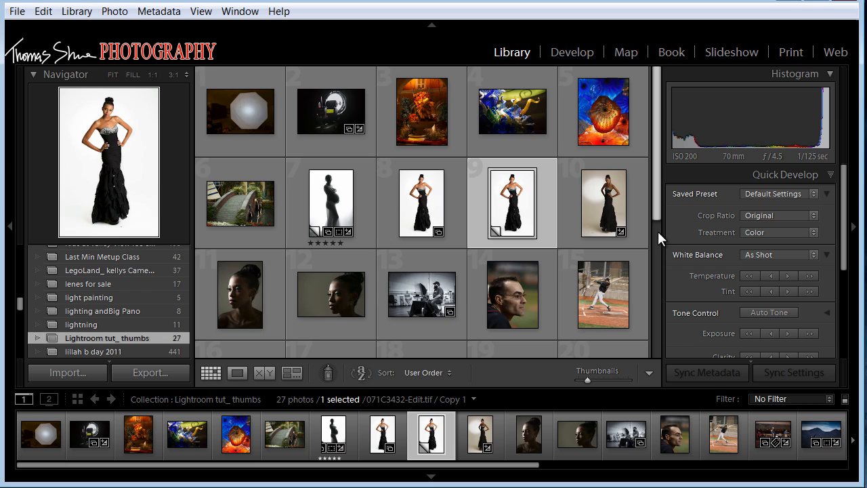
key("e")
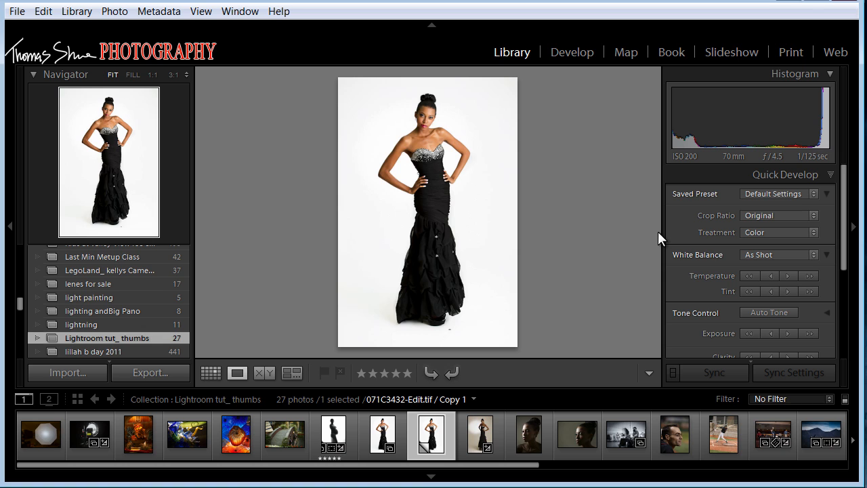
key("d")
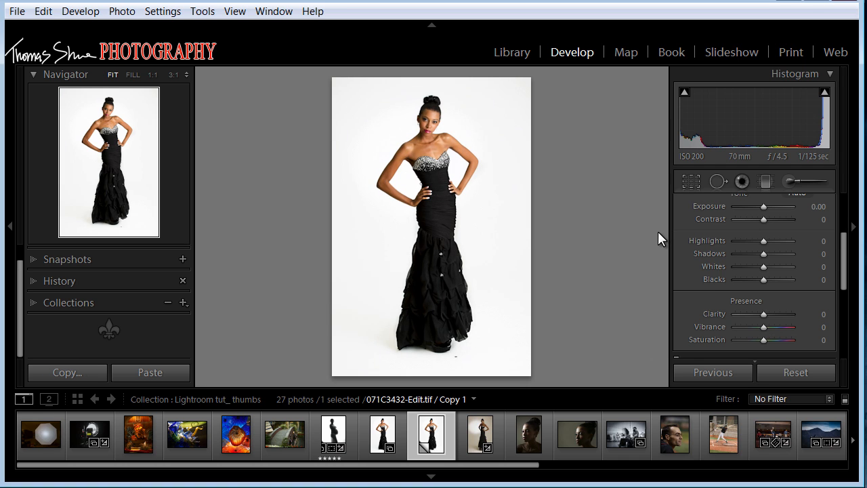
key("g")
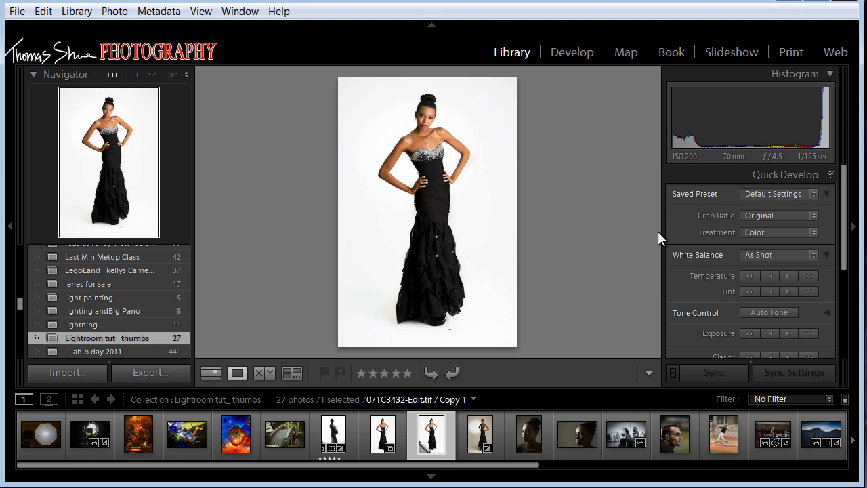
View the Metadata and Text options of the Library Filter above the thumbnail grid, and hide the filter bar.
key("g")
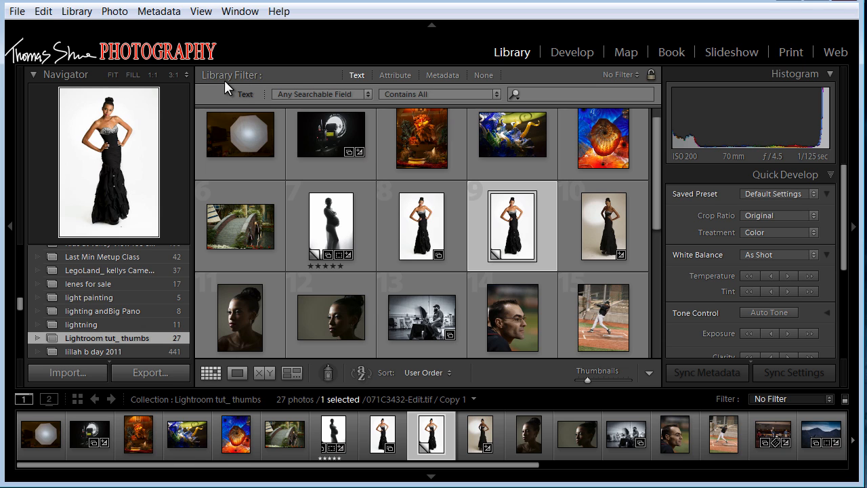
left_click(445, 75)
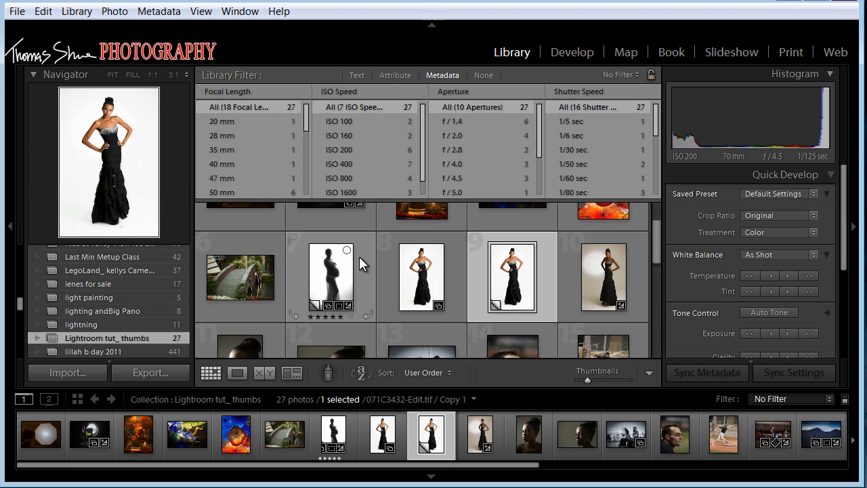
left_click(361, 73)
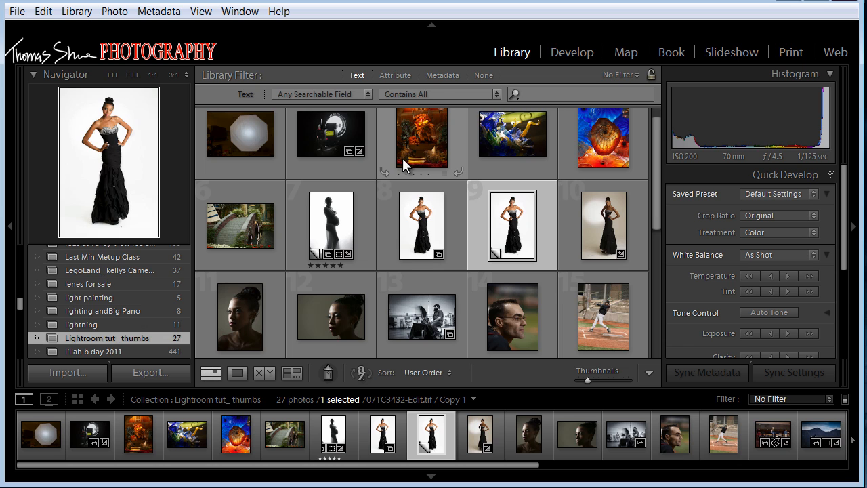
key("backslash")
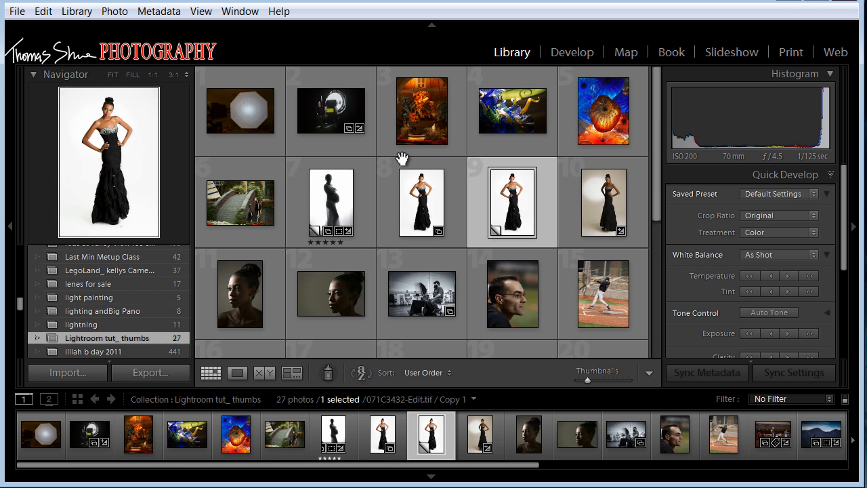
Open 071C3446.JPG in Develop and set Exposure +0.48, Contrast +24, Highlights −38, Shadows −21 and Whites +17.
key("d")
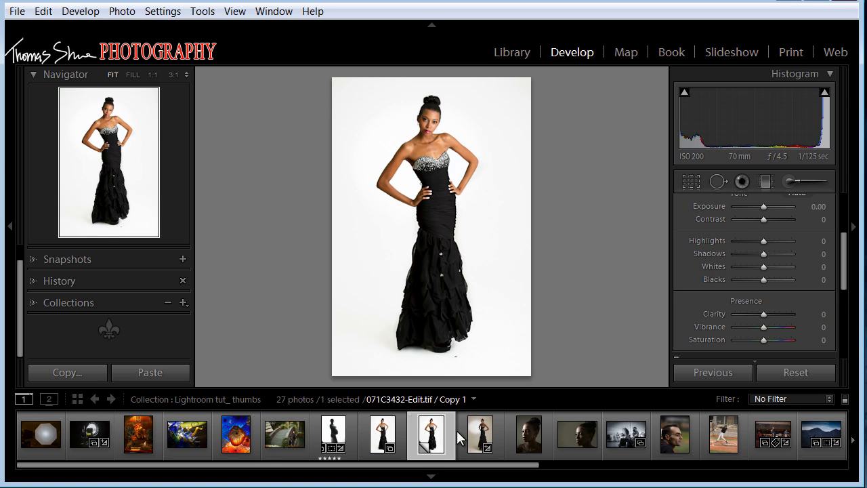
left_click(481, 434)
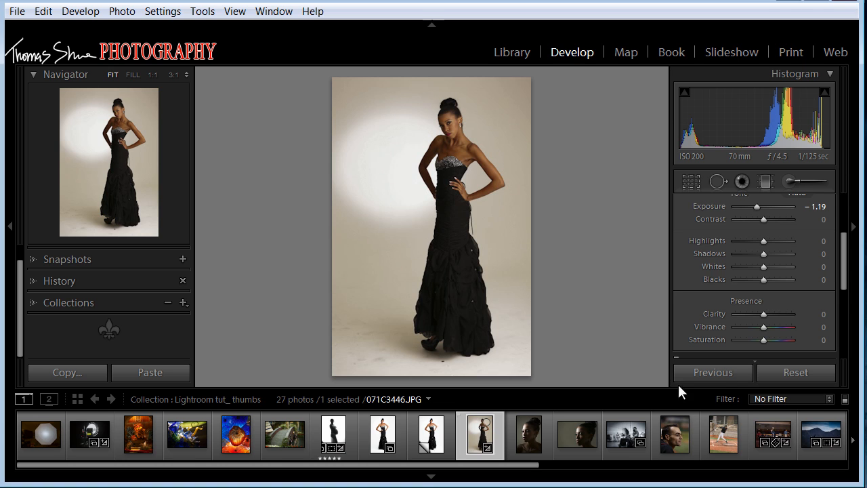
left_click_drag(846, 246, 844, 228)
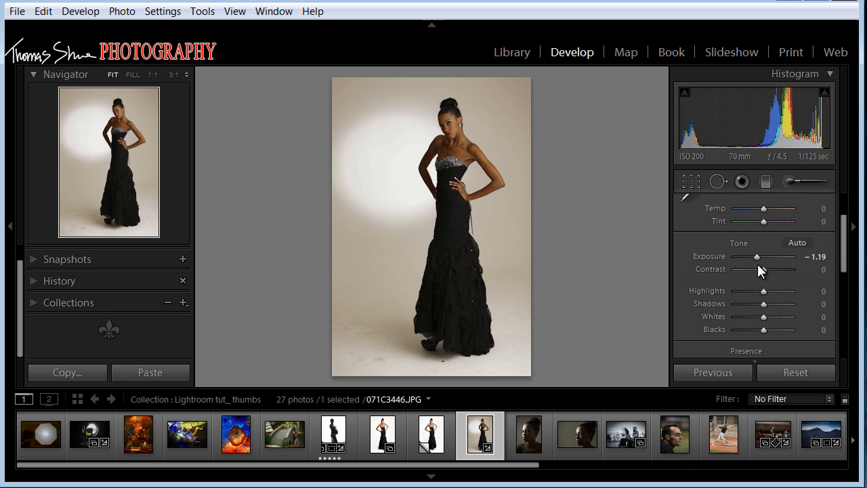
left_click_drag(758, 256, 766, 313)
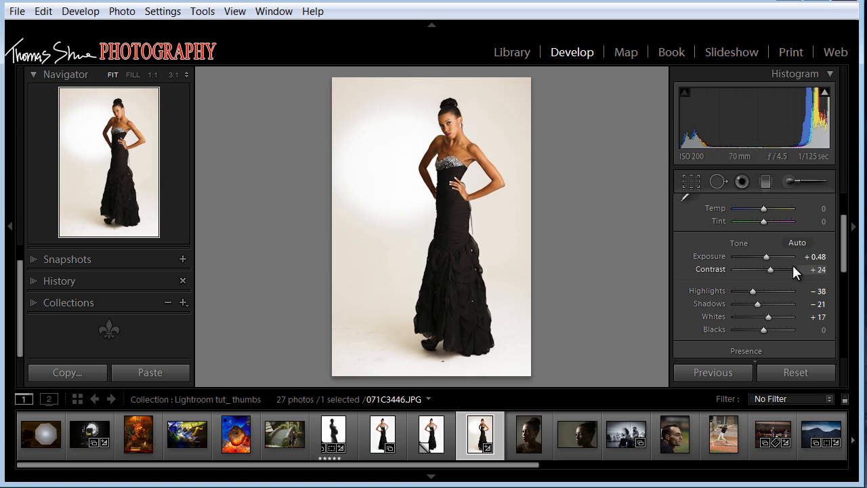
Correct the photo's white balance by sampling the backdrop beside the model, giving Temp −14 and Tint +2.
left_click_drag(844, 244, 843, 227)
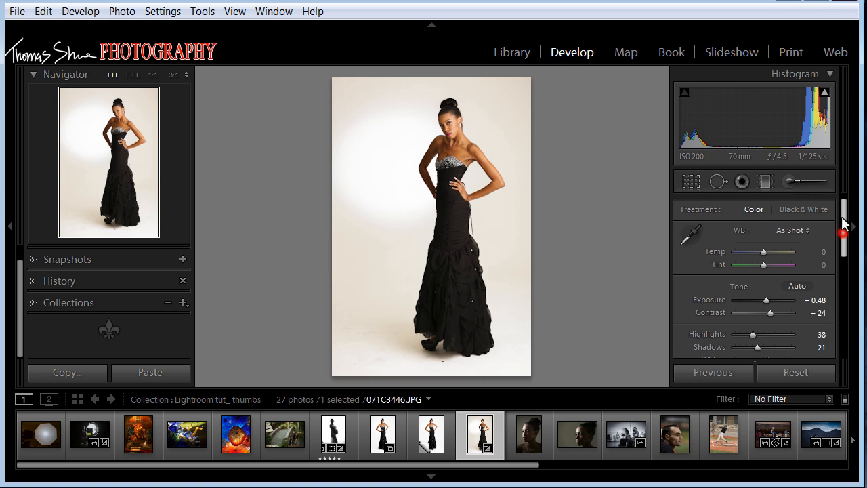
left_click(692, 237)
left_click(370, 242)
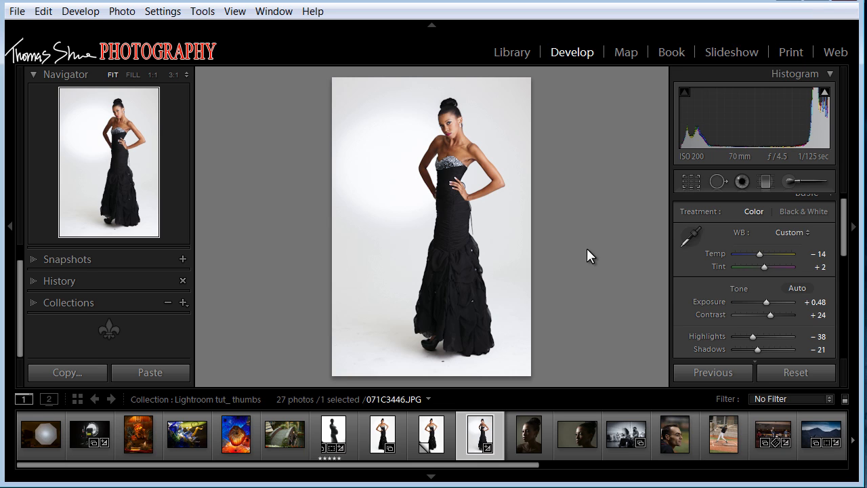
Compare the photo before and after the edits in full, side-by-side and split views, and return to the single edited view.
key("backslash")
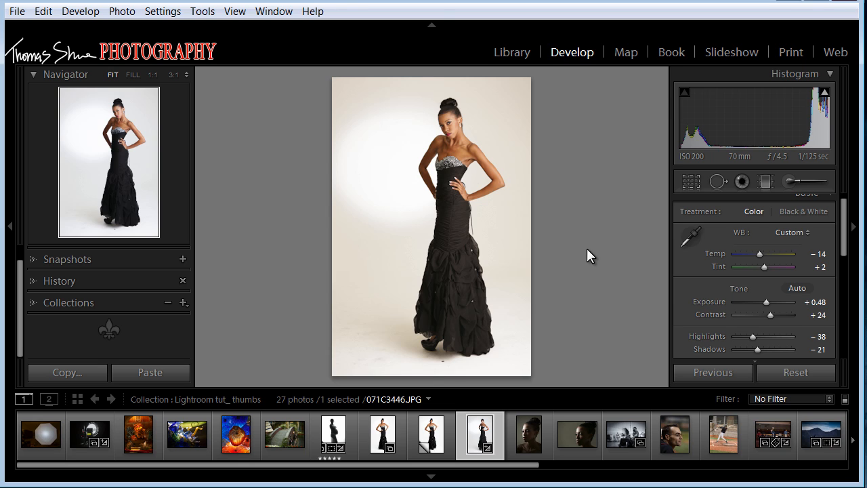
key("y")
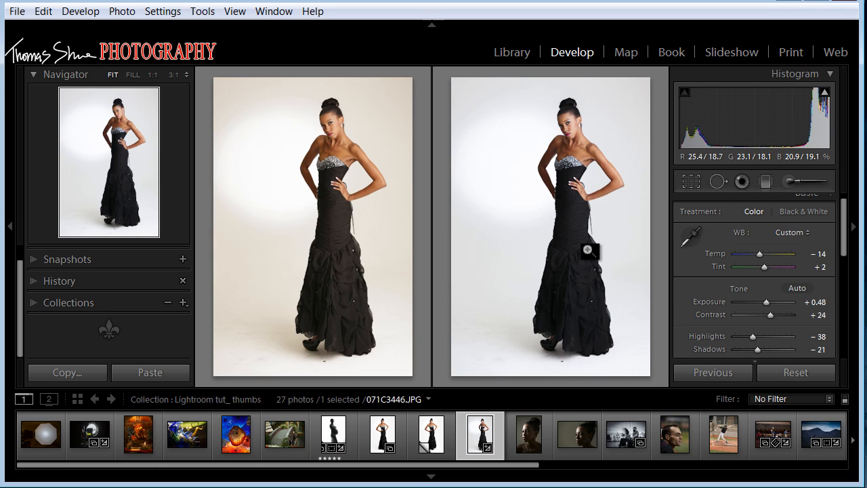
key("shift")
key("shift+y")
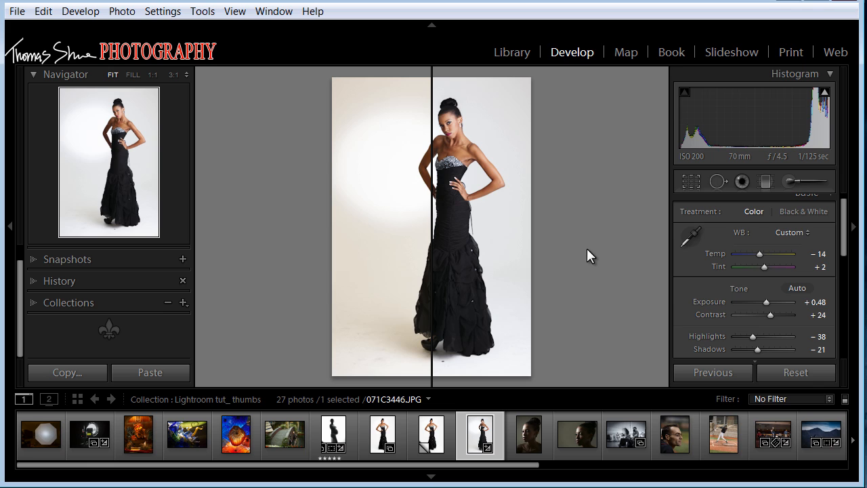
key("shift")
key("y")
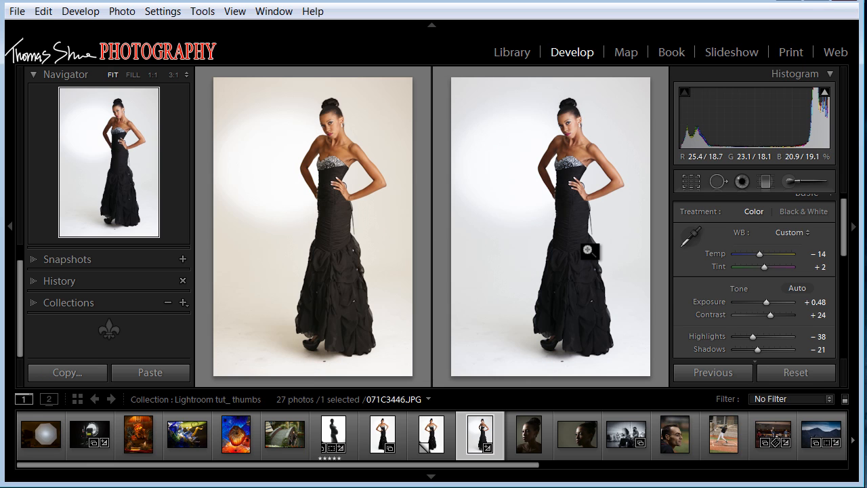
key("y")
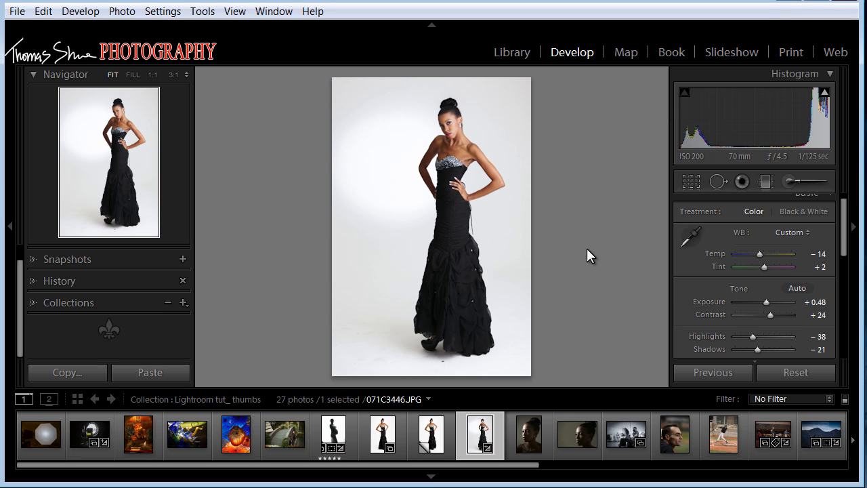
Reset Exposure alone to its default value and undo that reset.
mouse_move(844, 222)
left_mouse_down()
mouse_move(844, 245)
mouse_move(845, 231)
left_mouse_up()
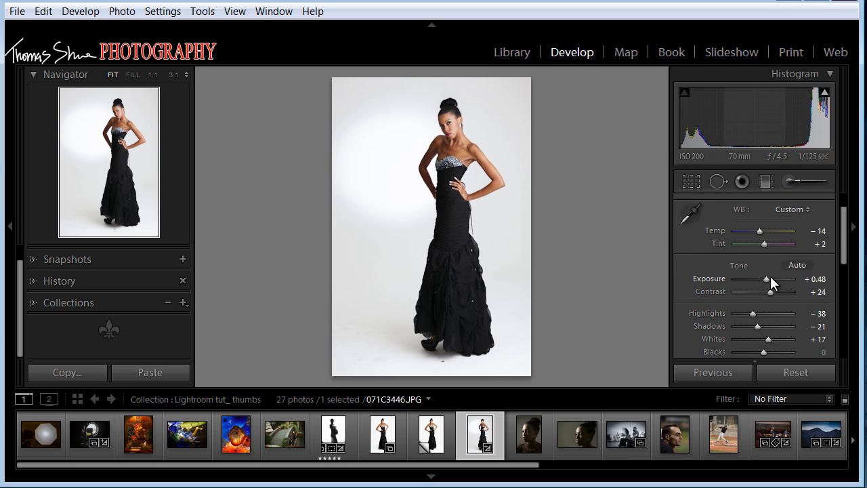
left_click_drag(842, 229, 842, 247)
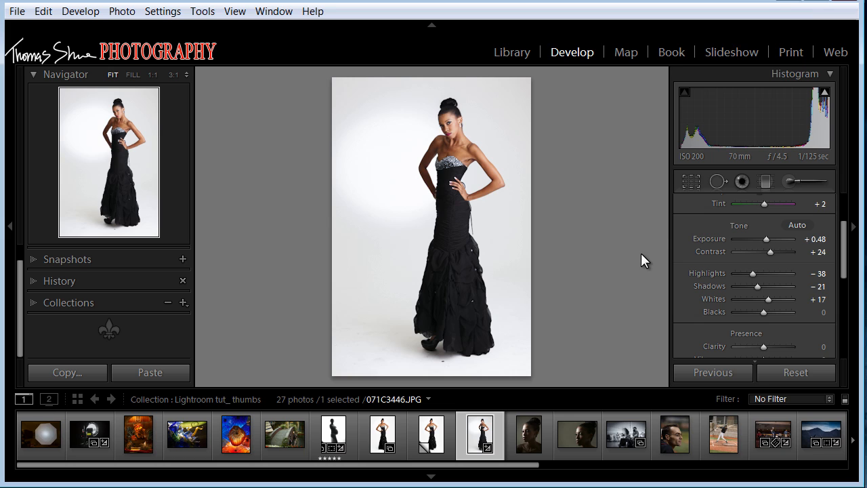
double_click(700, 238)
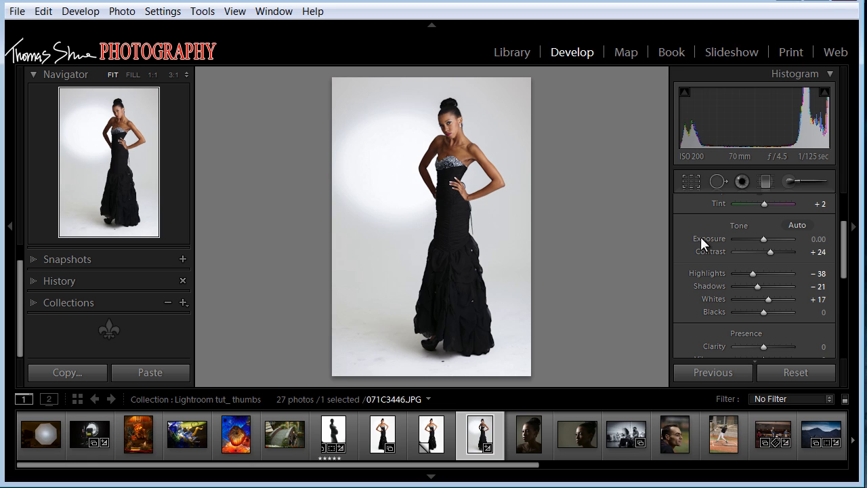
key("ctrl+z")
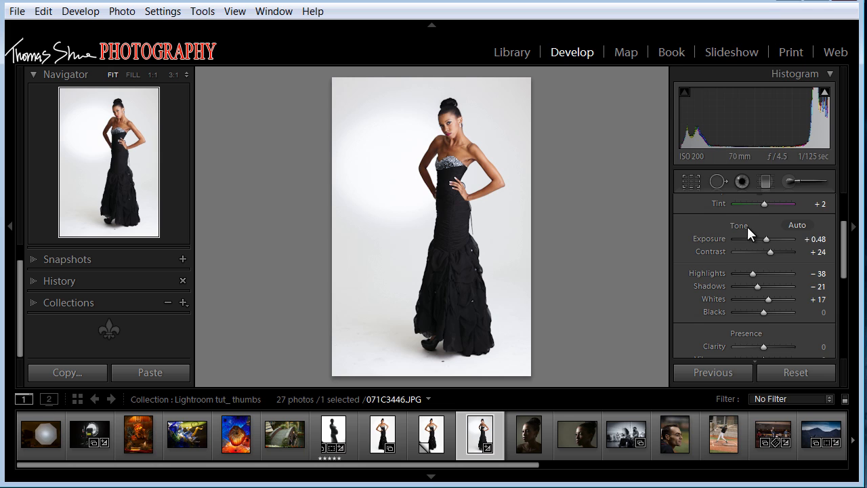
Reset all Tone adjustments of the photo together and set its white balance back to As Shot.
key("alt")
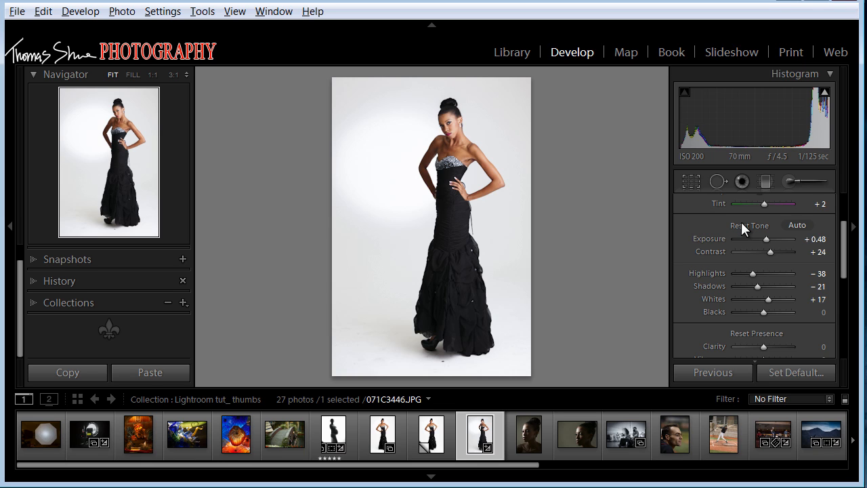
left_click(741, 221, "alt")
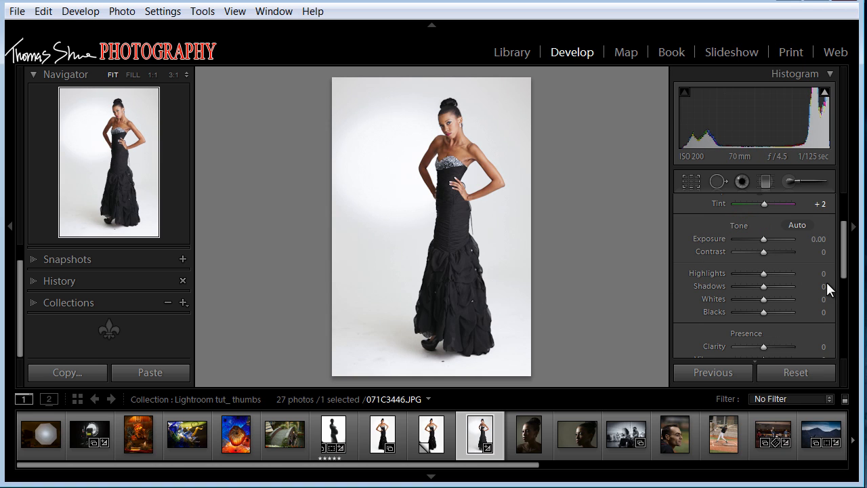
left_click_drag(843, 257, 842, 237)
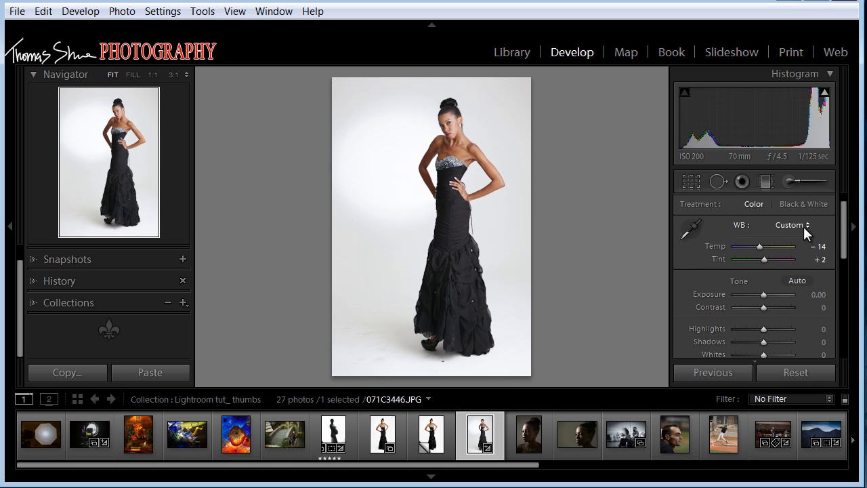
key("alt")
key("alt")
left_click(806, 225)
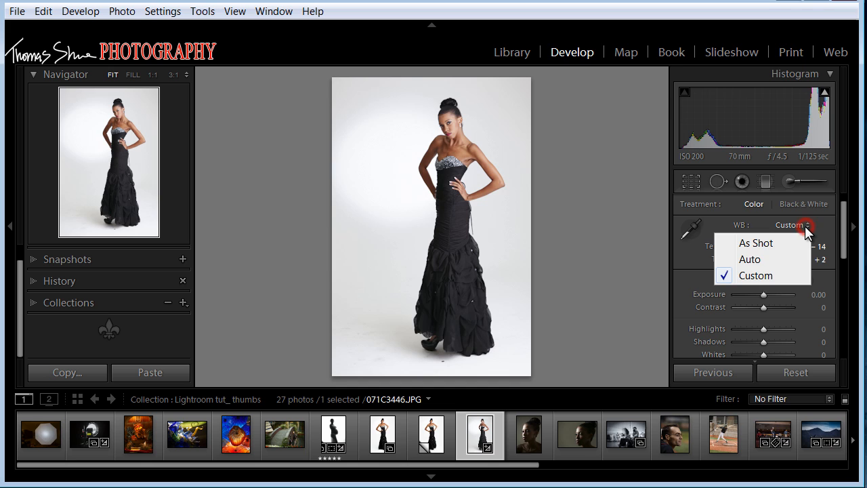
left_click(764, 241)
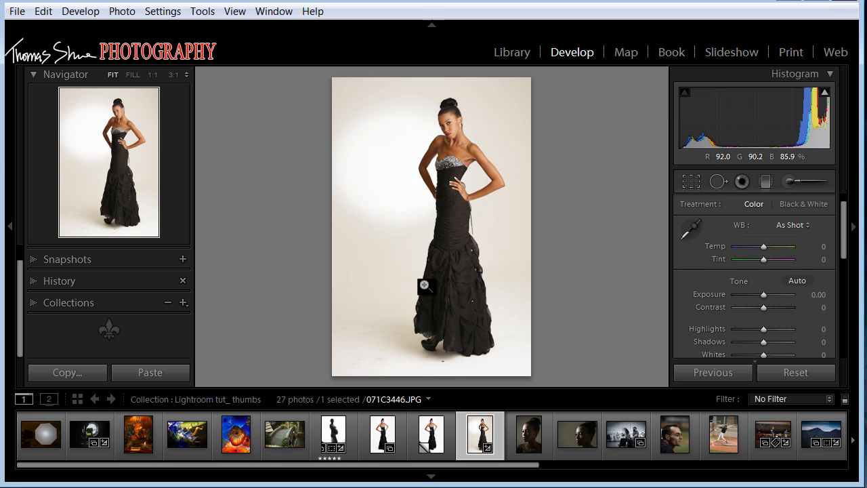
Go back to the Library grid, pick the profile portrait _A260644.JPG and open it in Develop.
key("g")
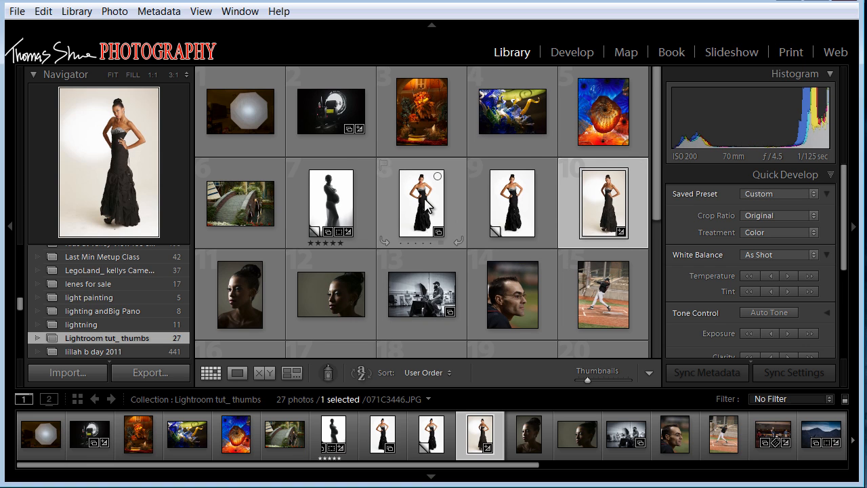
scroll(401, 213, "down", 1)
scroll(401, 213, "down", 3)
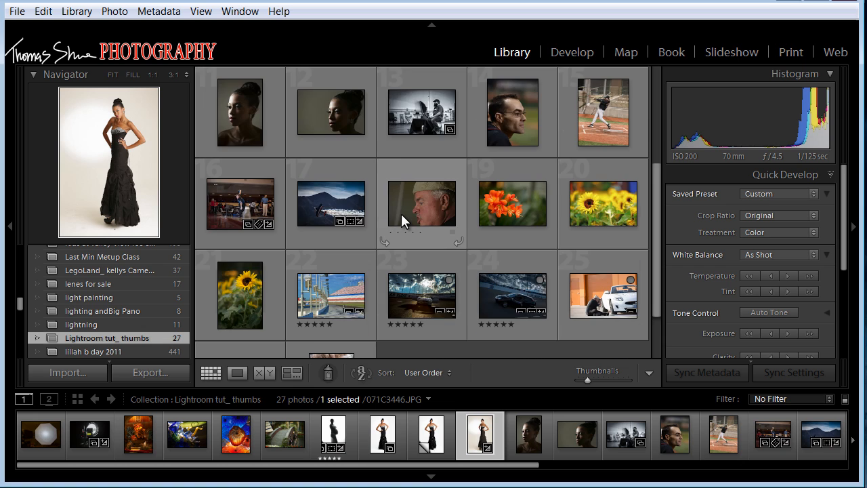
scroll(401, 214, "up", 2)
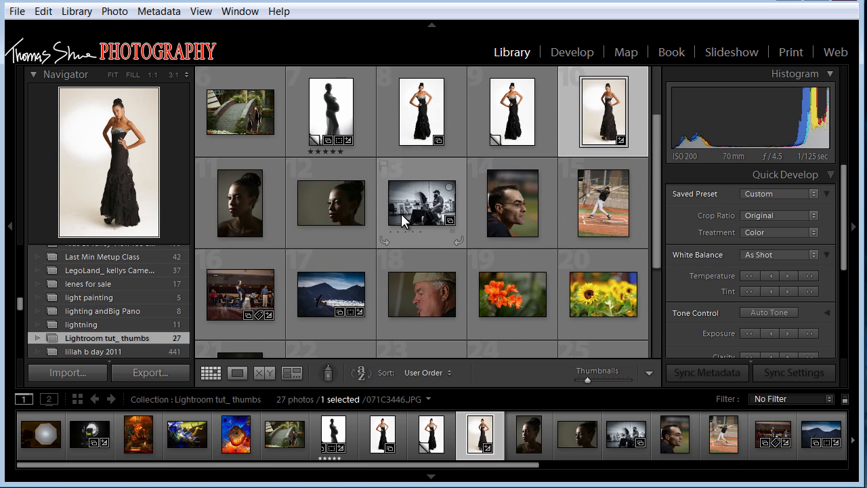
left_click(513, 198)
double_click(518, 213)
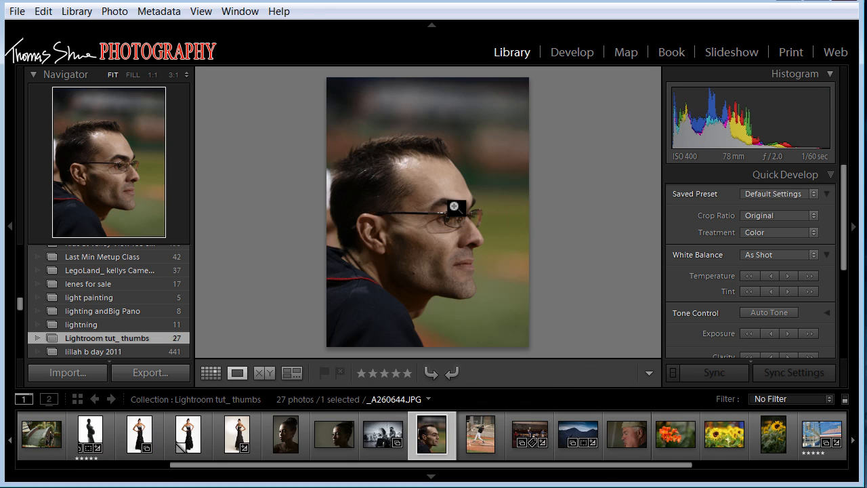
key("d")
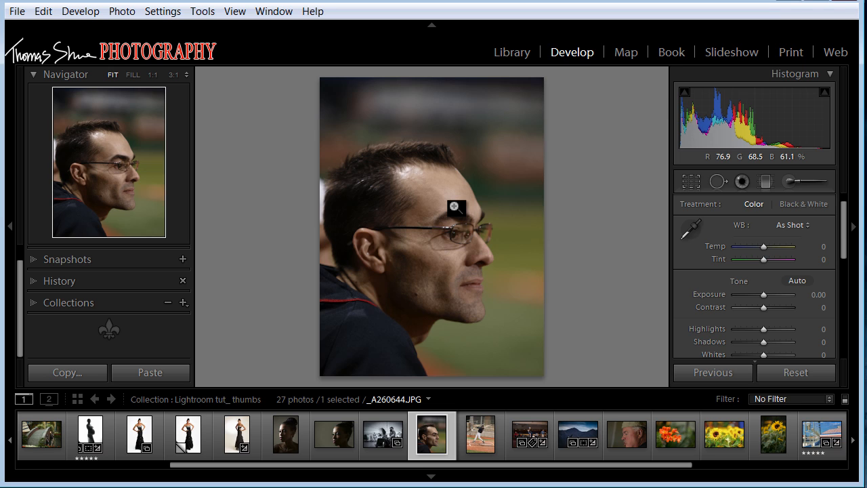
Start the Crop tool on the portrait and cycle through its guide overlays as far as the golden spiral.
key("r")
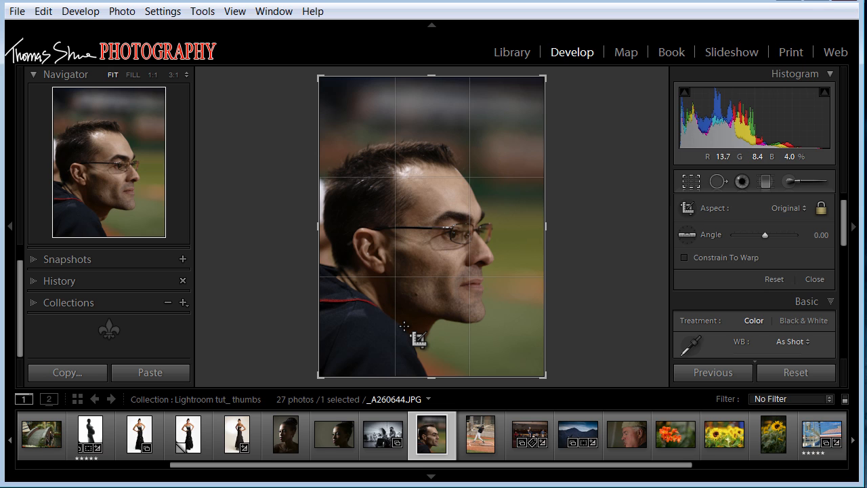
key("o")
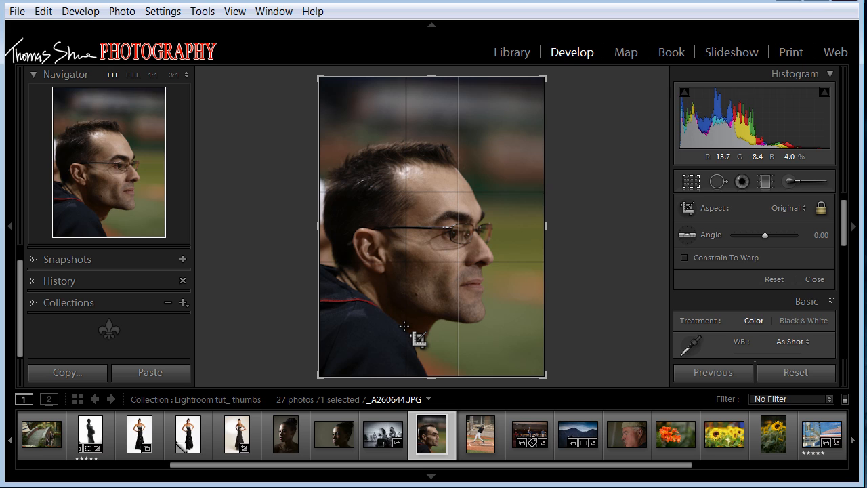
key("o")
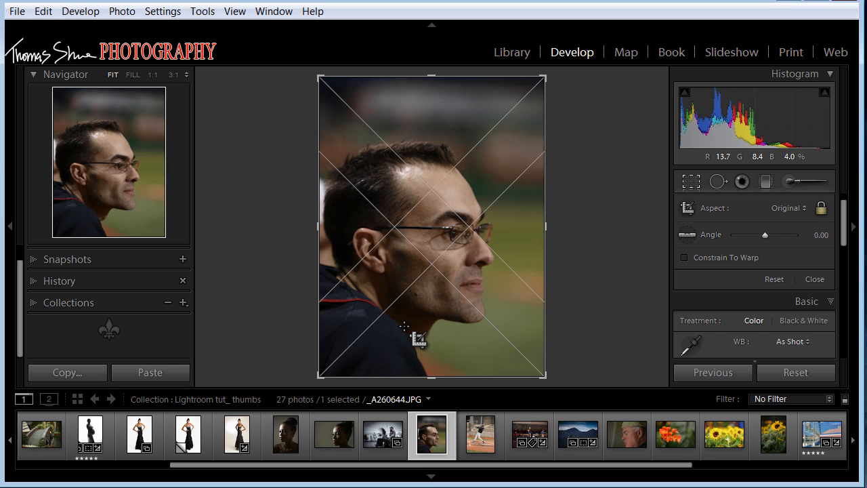
key("o")
key("o")
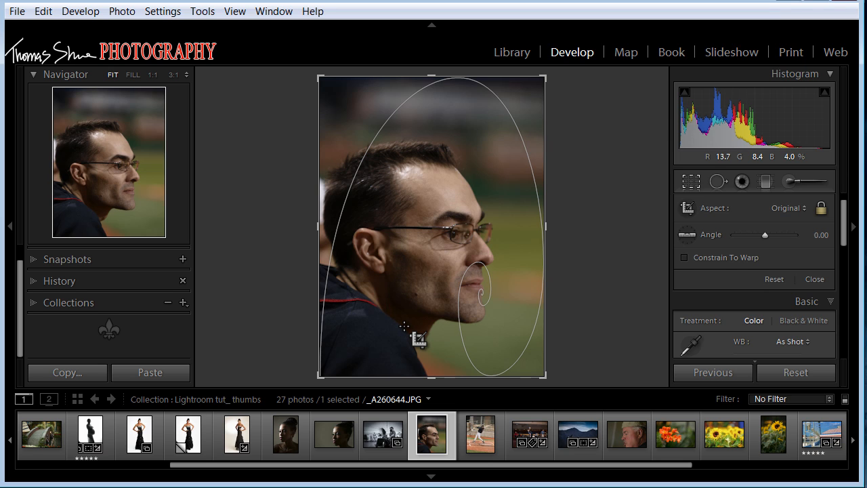
Flip the golden spiral crop overlay through its orientations and return to the rule-of-thirds grid.
key("shift")
key("shift")
key("shift+o")
key("shift+o")
key("shift+o")
key("shift+o")
key("shift+o")
key("shift+o")
key("shift+o")
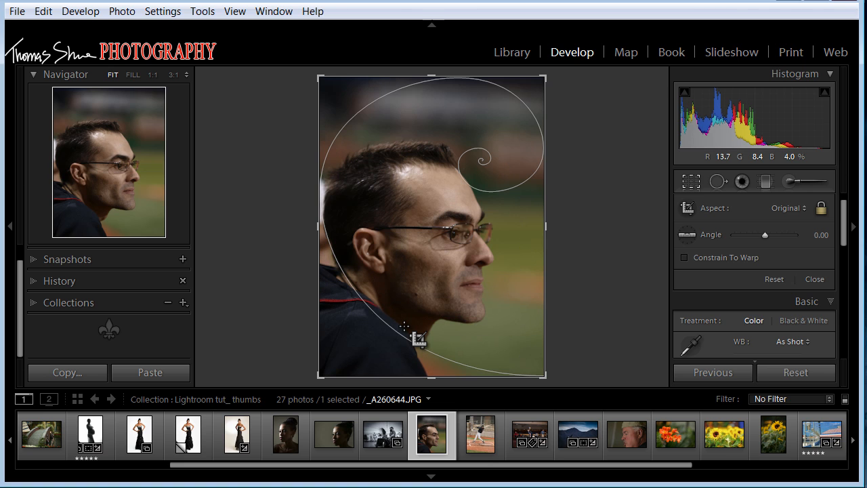
key("o")
key("o")
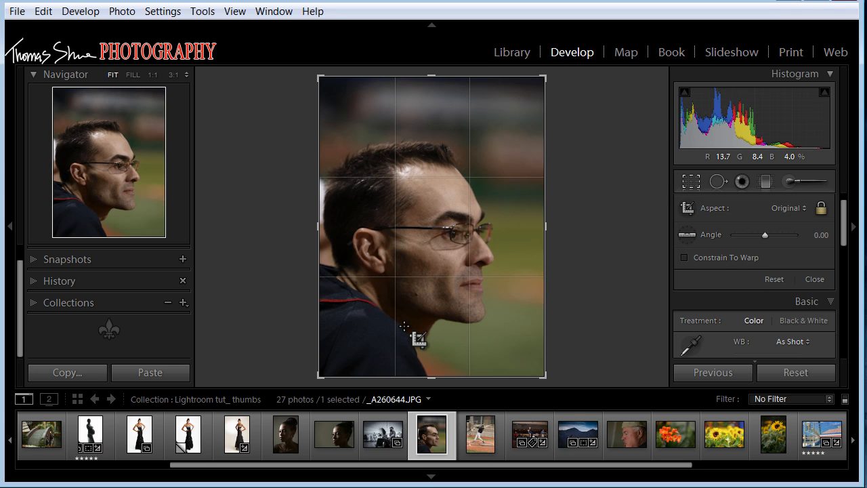
Try resizing the crop frame from its corners and edges with the aspect ratio locked and unlocked.
left_click_drag(546, 78, 547, 60)
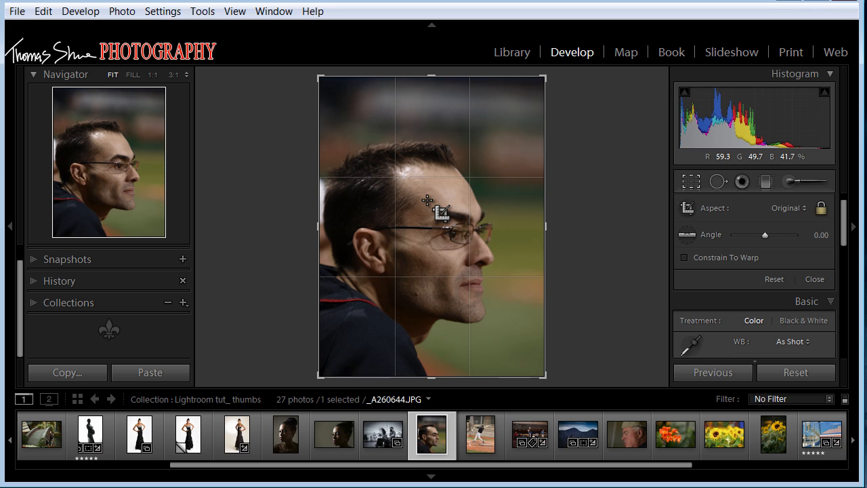
key("a")
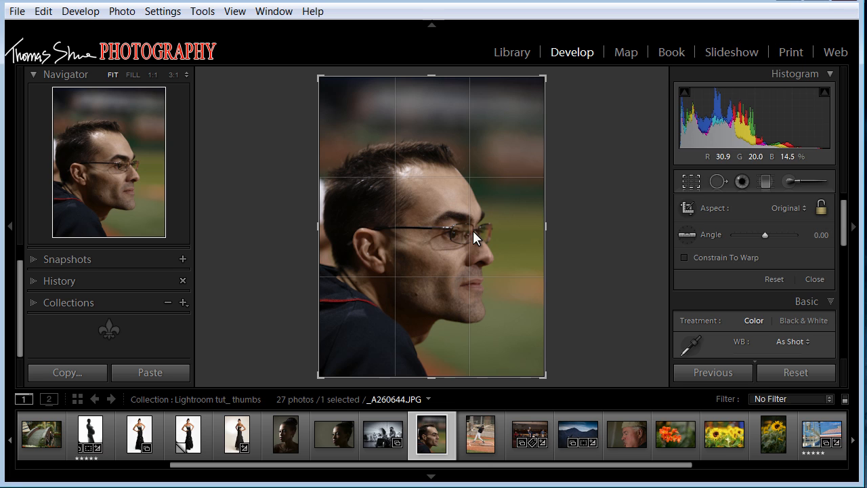
left_click_drag(546, 227, 560, 236)
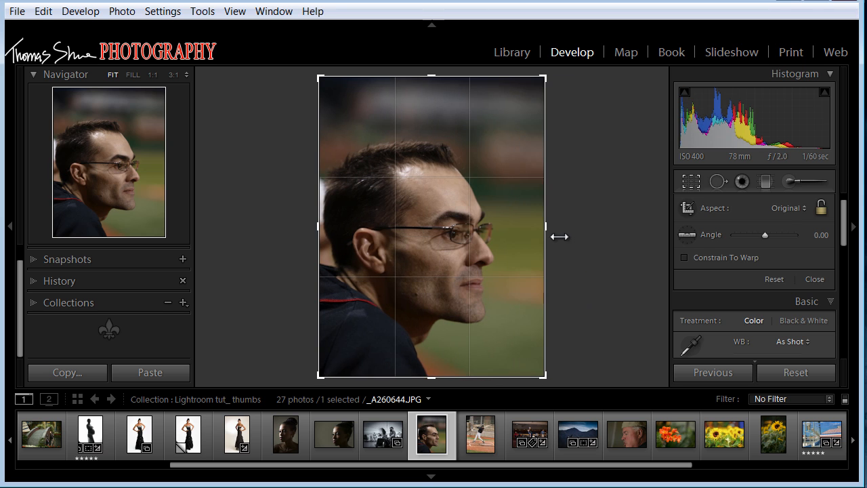
mouse_move(431, 376)
left_mouse_down()
mouse_move(428, 259)
mouse_move(431, 381)
left_mouse_up()
left_click_drag(544, 375, 580, 397)
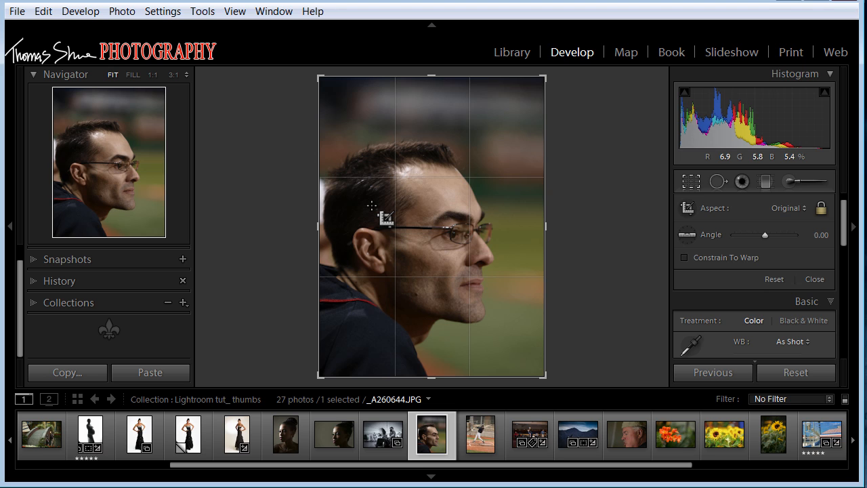
Rotate the crop to an angle of about 32.15, reset the whole crop and close the Crop tool.
left_click_drag(329, 273, 514, 158)
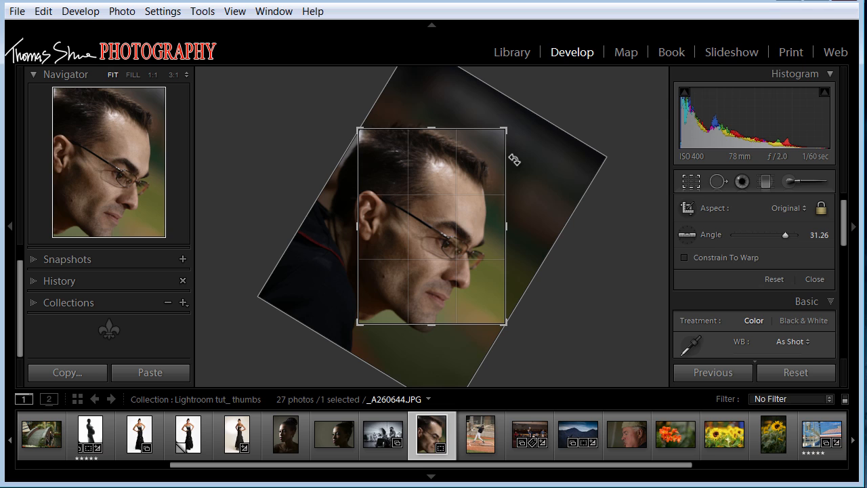
left_click_drag(402, 201, 513, 223)
mouse_move(429, 126)
left_mouse_down()
mouse_move(457, 233)
mouse_move(452, 322)
left_mouse_up()
left_click_drag(366, 287, 441, 284)
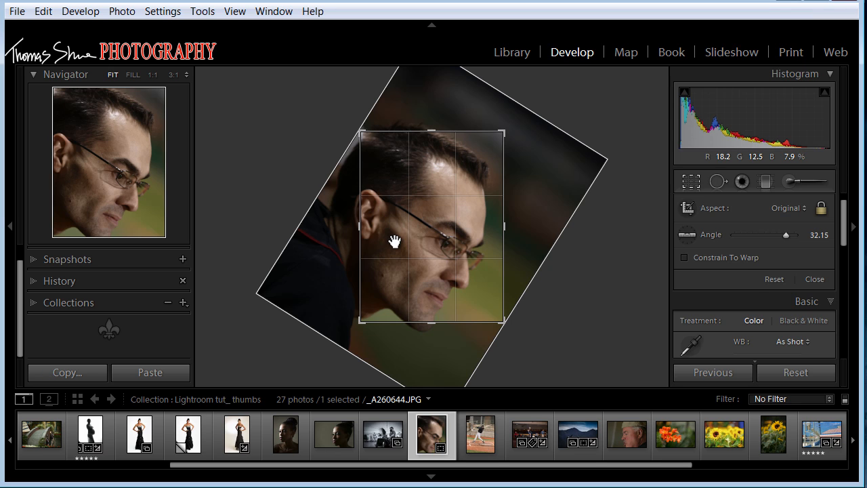
key("ctrl")
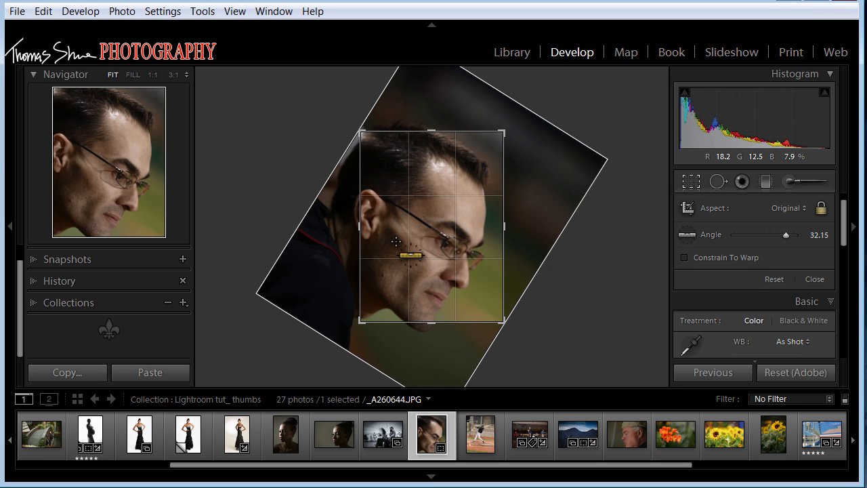
key("ctrl")
key("ctrl+alt+r")
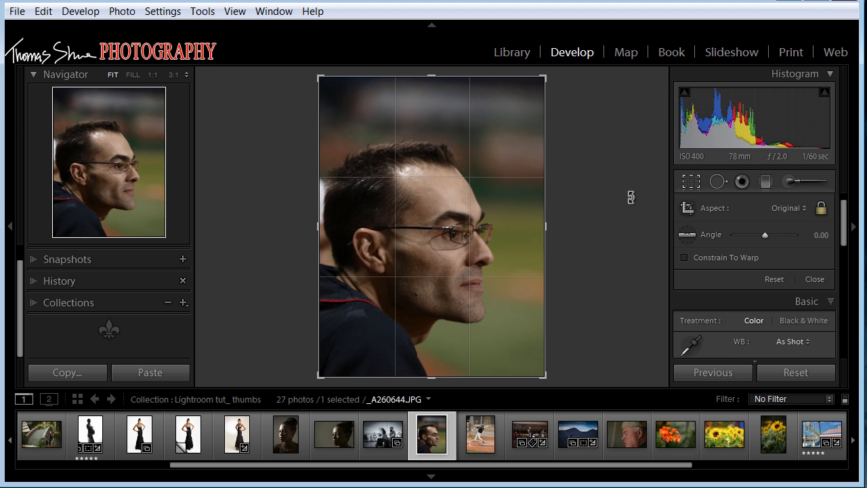
key("r")
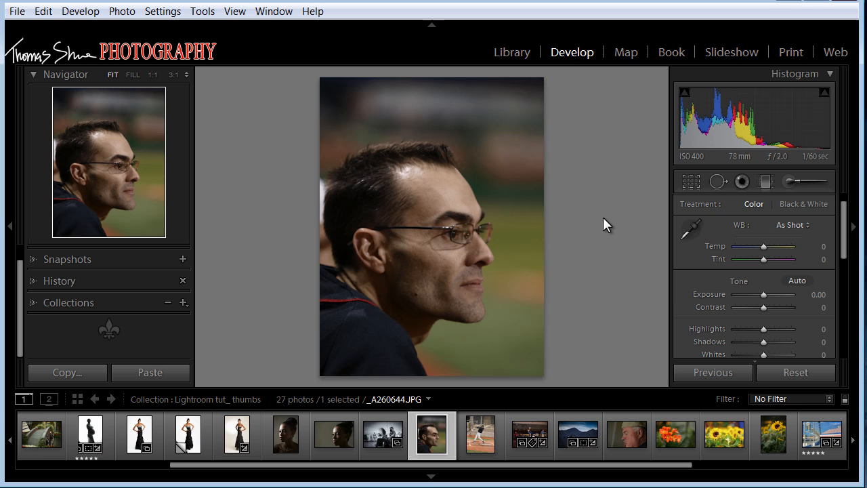
Paint over the man's face with the Adjustment Brush using the Clarity effect at 100.
key("k")
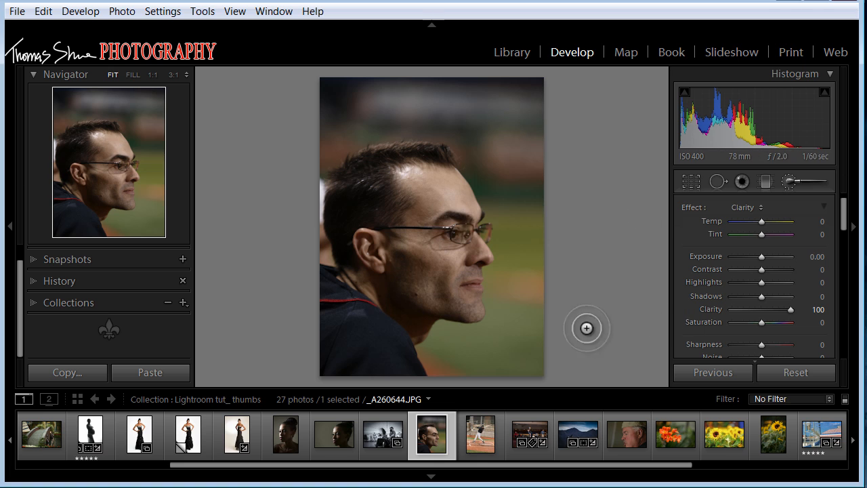
left_click(448, 234)
mouse_move(387, 253)
left_mouse_down()
mouse_move(459, 222)
mouse_move(450, 284)
mouse_move(466, 244)
mouse_move(337, 226)
mouse_move(430, 155)
mouse_move(387, 251)
mouse_move(434, 312)
mouse_move(475, 204)
mouse_move(435, 175)
mouse_move(393, 169)
mouse_move(391, 316)
mouse_move(441, 276)
mouse_move(477, 297)
mouse_move(439, 174)
mouse_move(370, 188)
mouse_move(412, 249)
left_mouse_up()
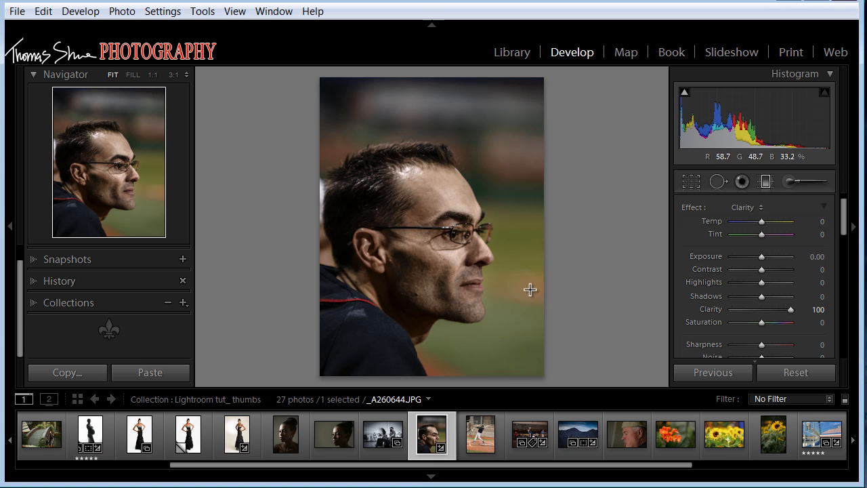
Apply a slanted Graduated Filter with Clarity 100 from the photo's lower-right corner inward and close the filter.
left_click_drag(546, 379, 354, 330)
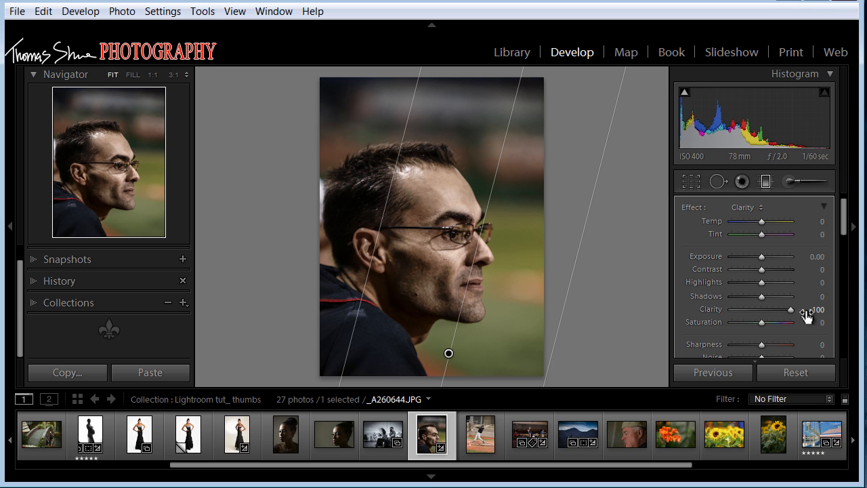
mouse_move(762, 322)
left_mouse_down()
mouse_move(741, 321)
mouse_move(760, 320)
left_mouse_up()
key("shift+m")
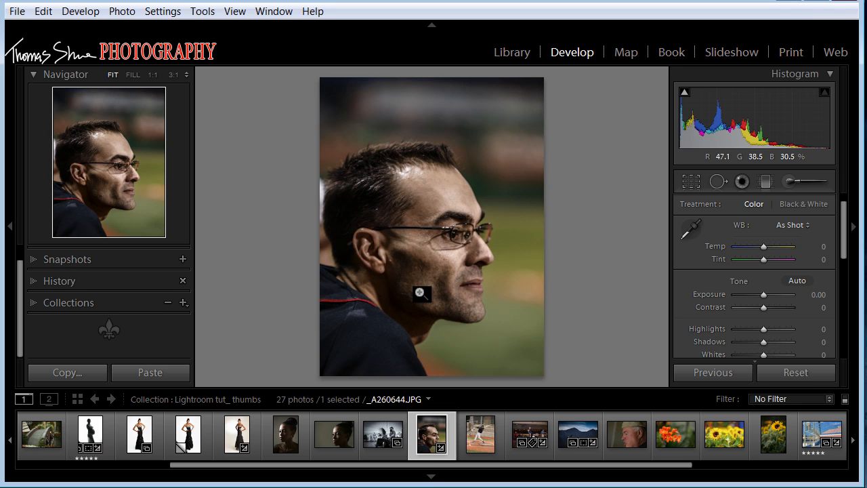
Remove the dark mole on the man's jaw with Spot Removal at size 52 and opacity 100, sampling skin just below it.
left_click(470, 298)
left_click_drag(450, 342, 452, 84)
left_click_drag(463, 306, 463, 114)
mouse_move(490, 303)
left_mouse_down()
mouse_move(489, 105)
mouse_move(470, 60)
mouse_move(484, 285)
mouse_move(479, 169)
left_mouse_up()
mouse_move(483, 293)
left_mouse_down()
mouse_move(468, 278)
mouse_move(466, 227)
left_mouse_up()
left_click_drag(465, 253, 463, 203)
left_click_drag(470, 325, 463, 224)
left_click_drag(475, 267, 530, 265)
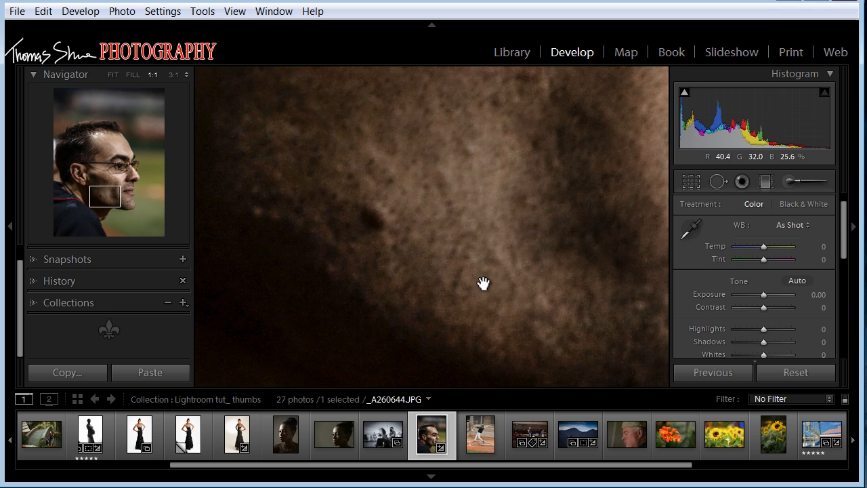
key("q")
scroll(373, 220, "down", 6)
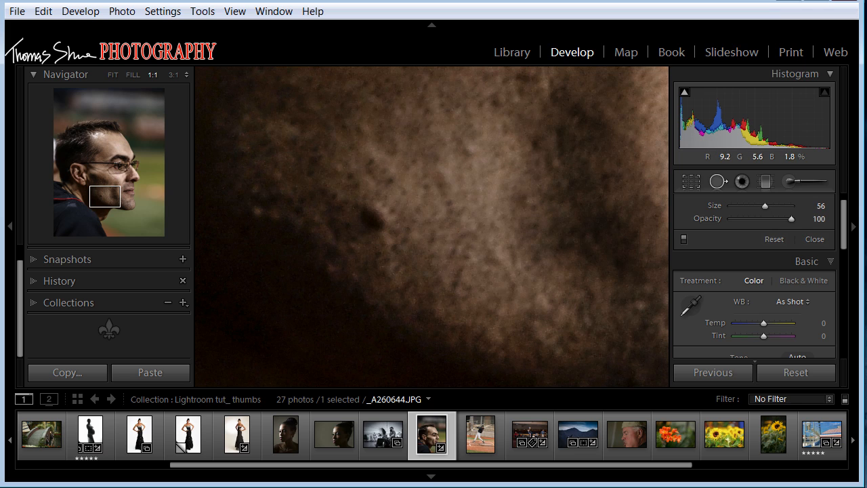
mouse_move(373, 220)
left_mouse_down()
mouse_move(382, 255)
mouse_move(402, 241)
mouse_move(324, 173)
mouse_move(339, 190)
mouse_move(361, 183)
mouse_move(398, 251)
mouse_move(385, 262)
left_mouse_up()
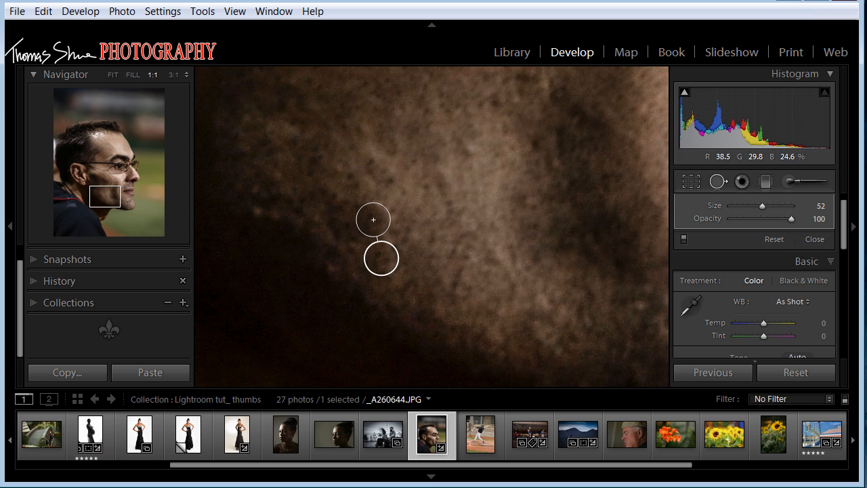
key("Return")
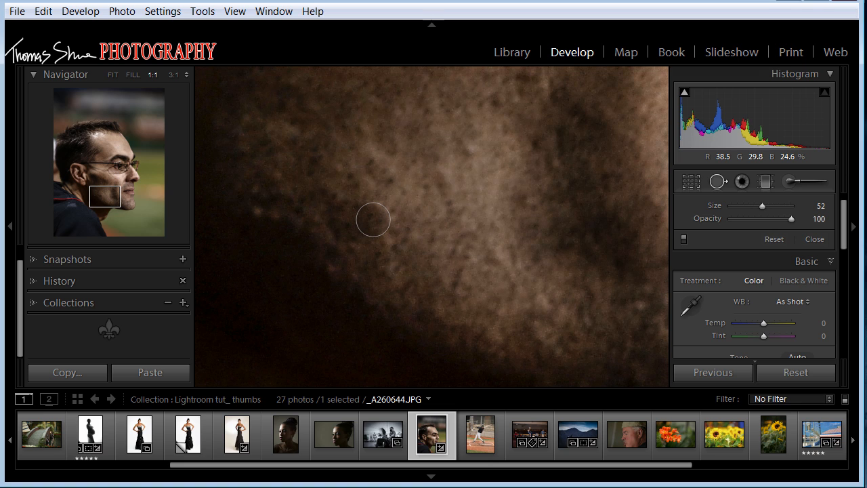
key("q")
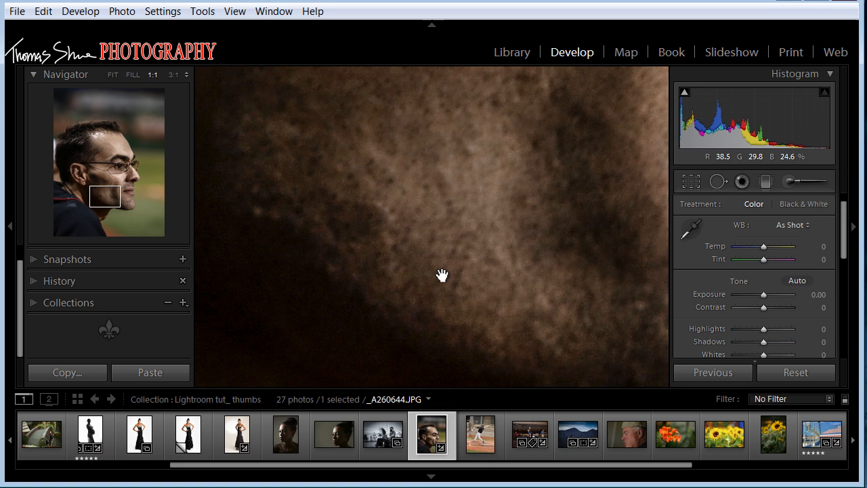
left_click(442, 275)
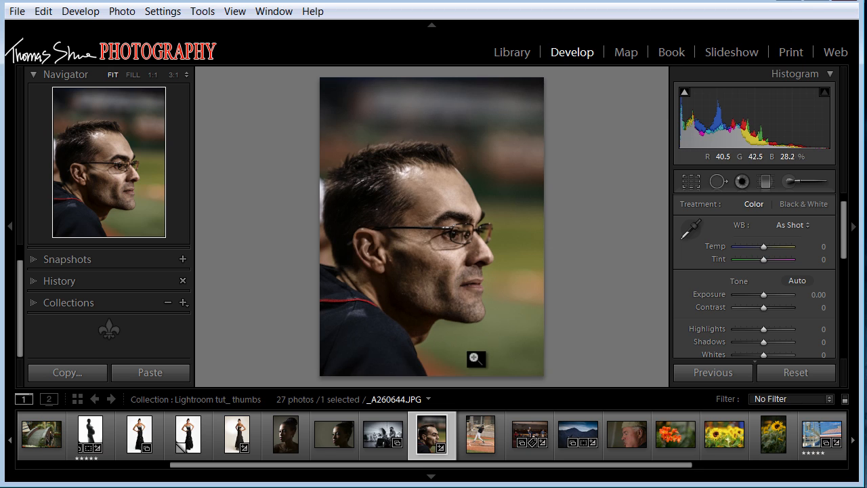
Zoom to 1:1 on the man's jaw and compare the before and after versions where the mole was removed.
left_click(429, 307)
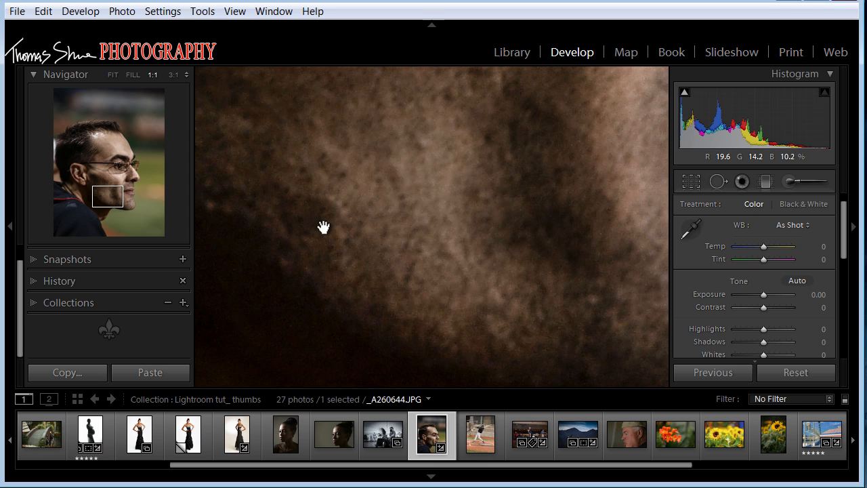
key("backslash")
key("backslash")
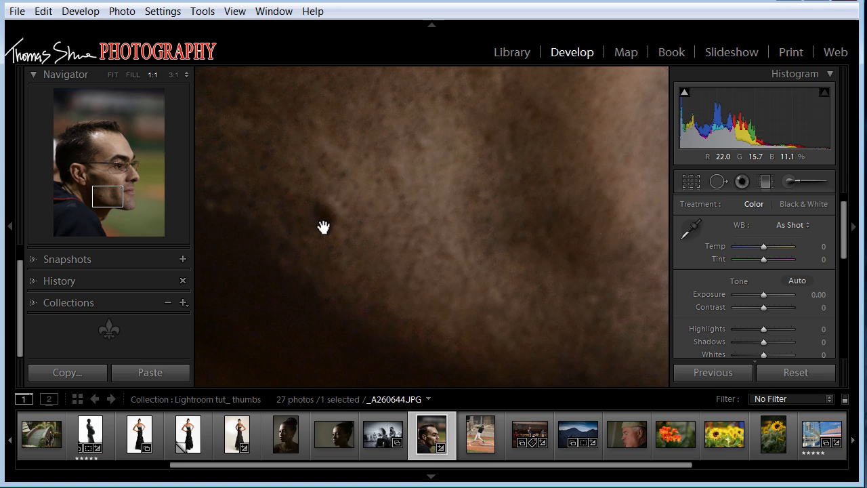
Undo the recent edits back to the rotated crop and remove the jaw mole with Spot Removal at size 56 and opacity 100, sampling skin just below.
key("ctrl+z")
left_click_drag(372, 355, 494, 139)
left_click_drag(391, 233, 557, 234)
left_click_drag(454, 230, 573, 339)
left_click_drag(543, 216, 519, 318)
left_click(717, 183)
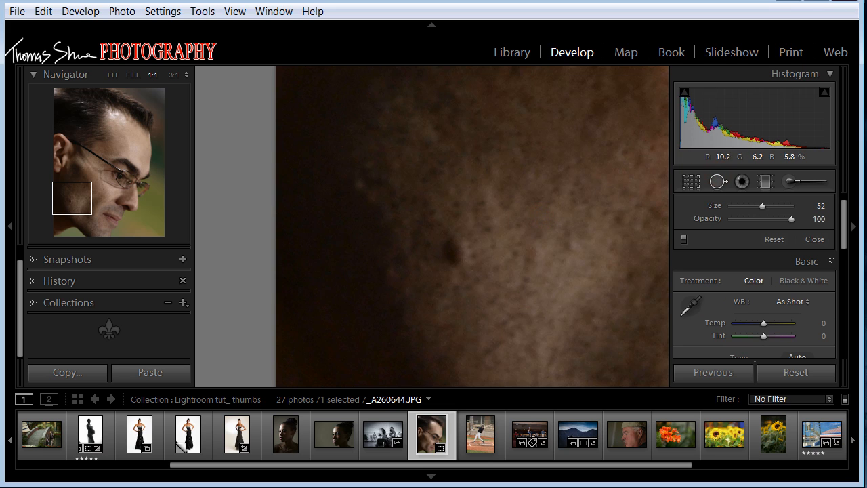
scroll(455, 253, "up", 2)
left_click(455, 252)
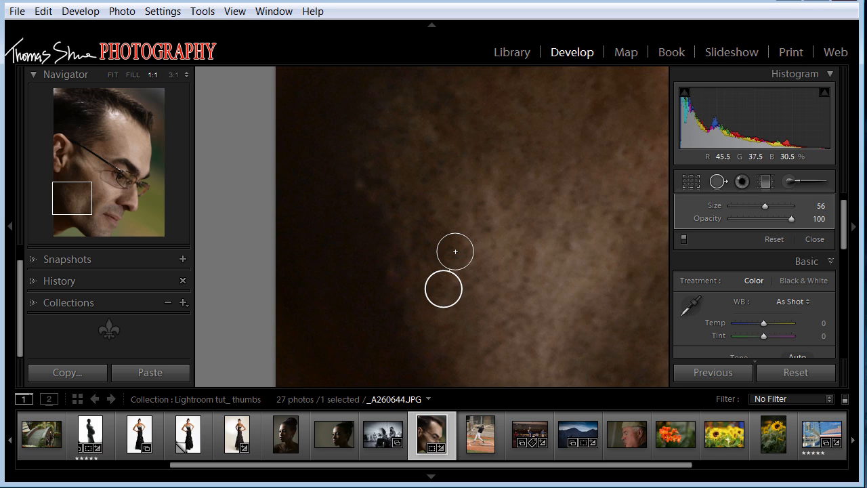
left_click(720, 181)
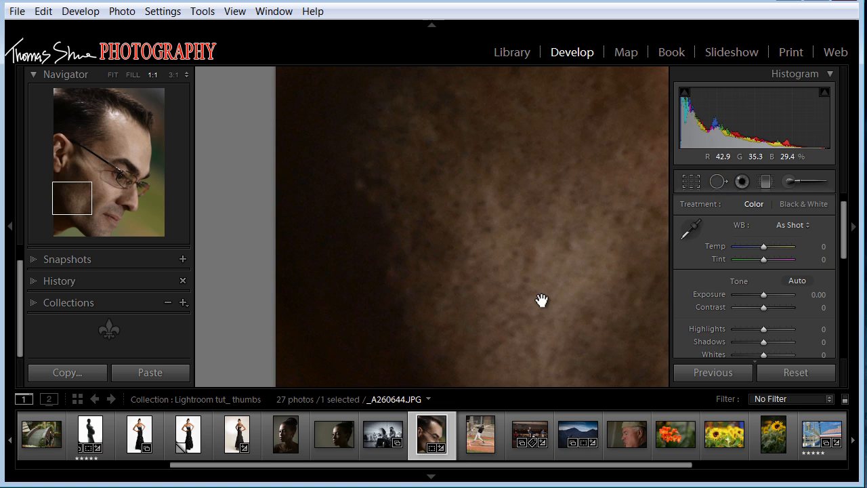
Show the whole photo, reset its rotated crop to the full original frame and close the Crop tool.
left_click(542, 301)
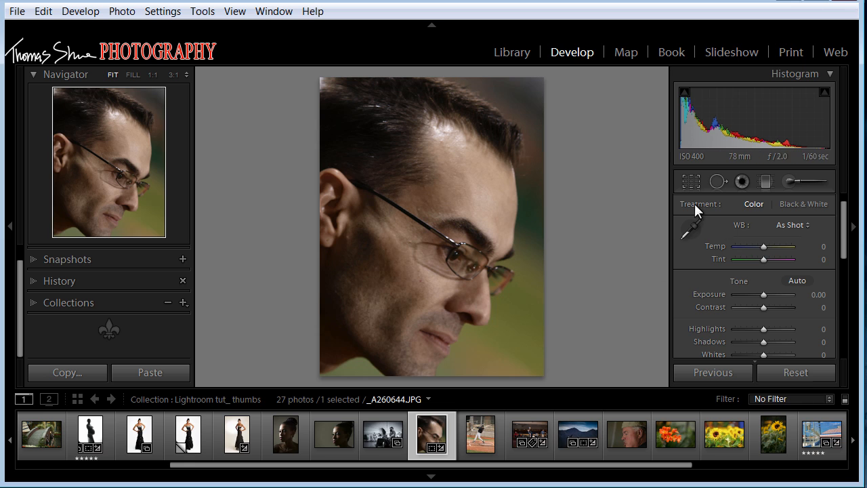
key("r")
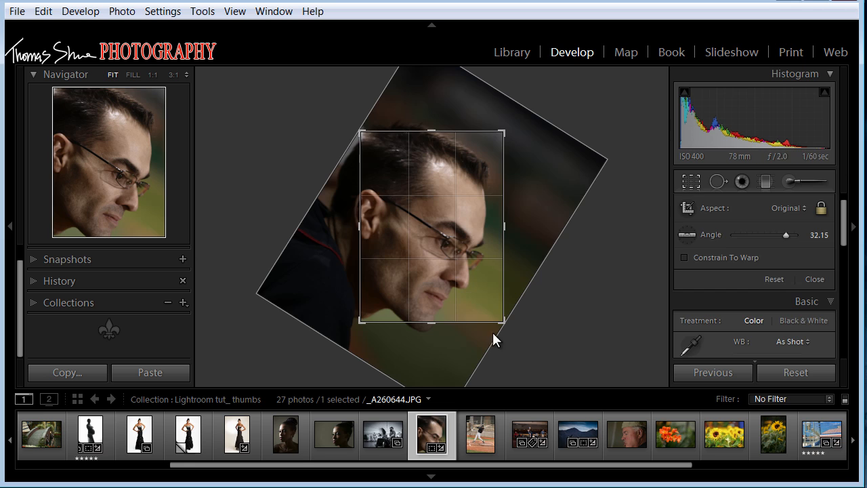
key("ctrl")
key("ctrl+alt+r")
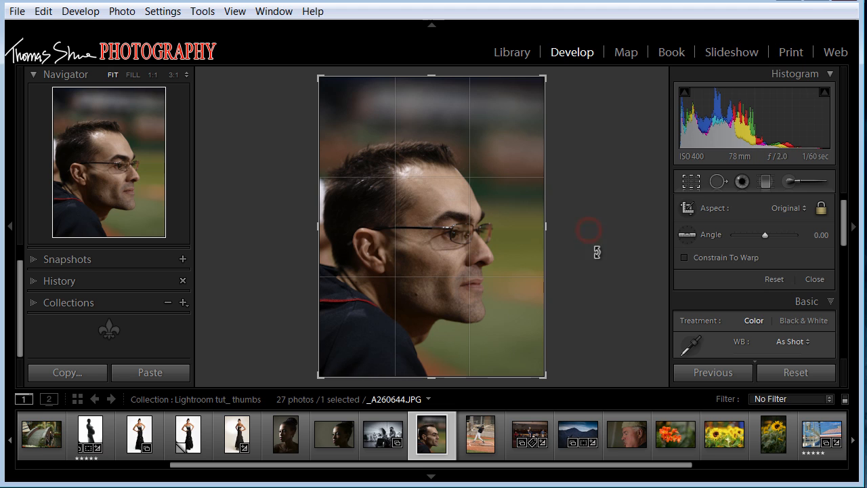
left_click(692, 180)
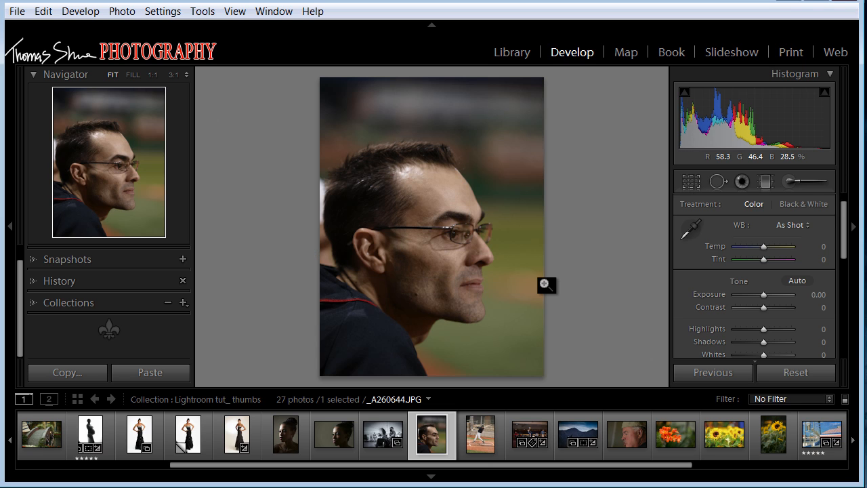